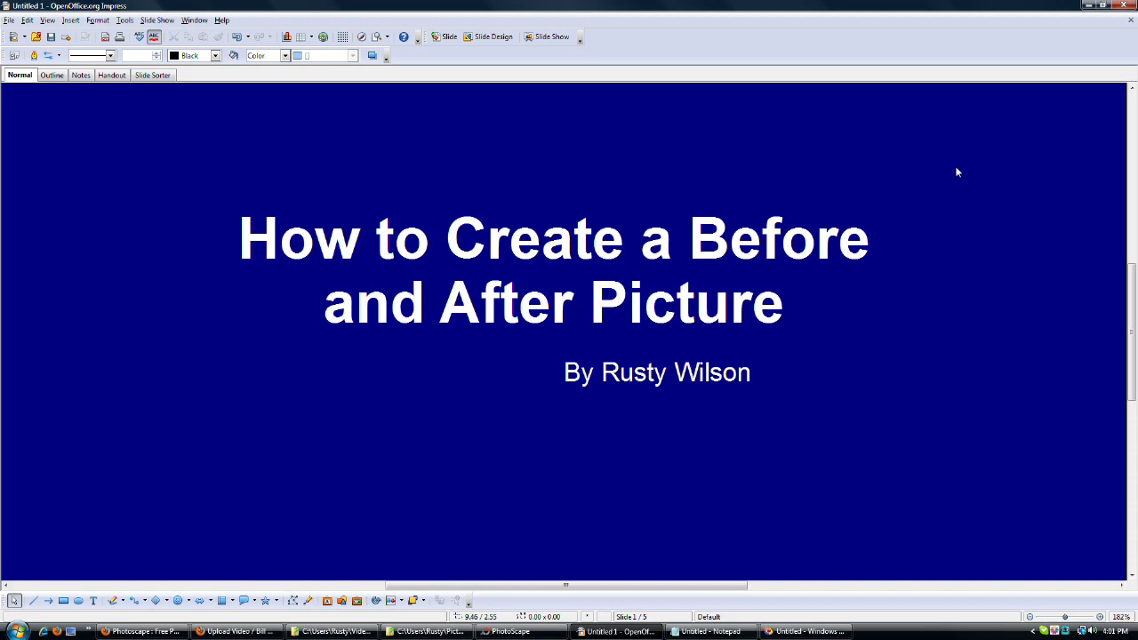
Switch from the Impress title slide to the PhotoScape home page in Firefox.
left_click(164, 634)
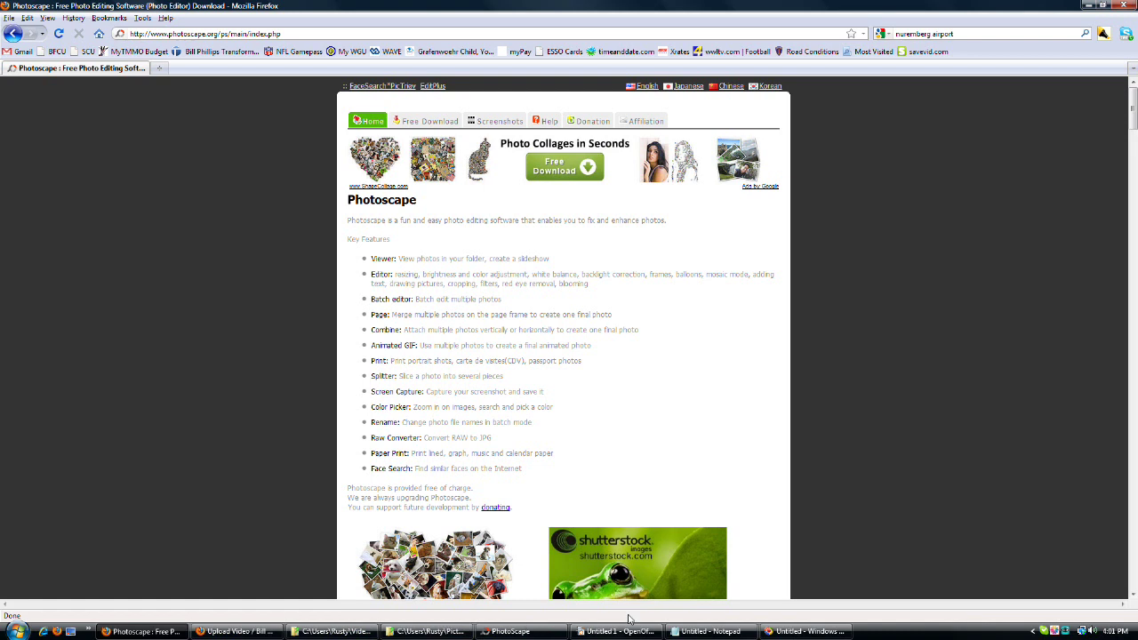
View the Download Photoscape 3.4 page, then return to Impress on blank slide 4.
mouse_move(513, 634)
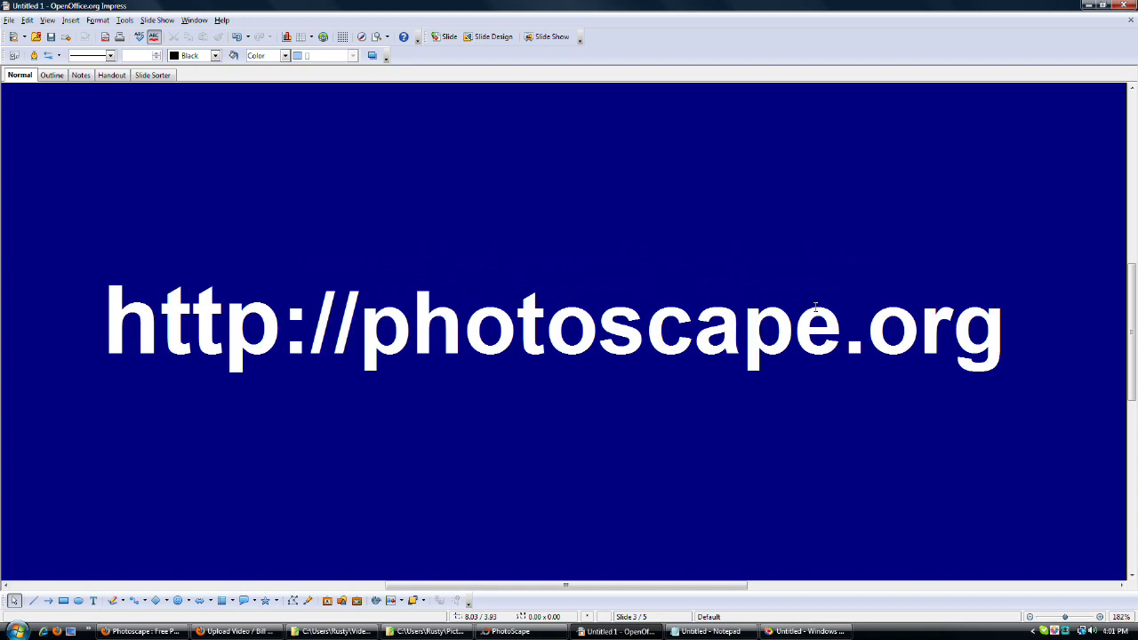
left_click(156, 632)
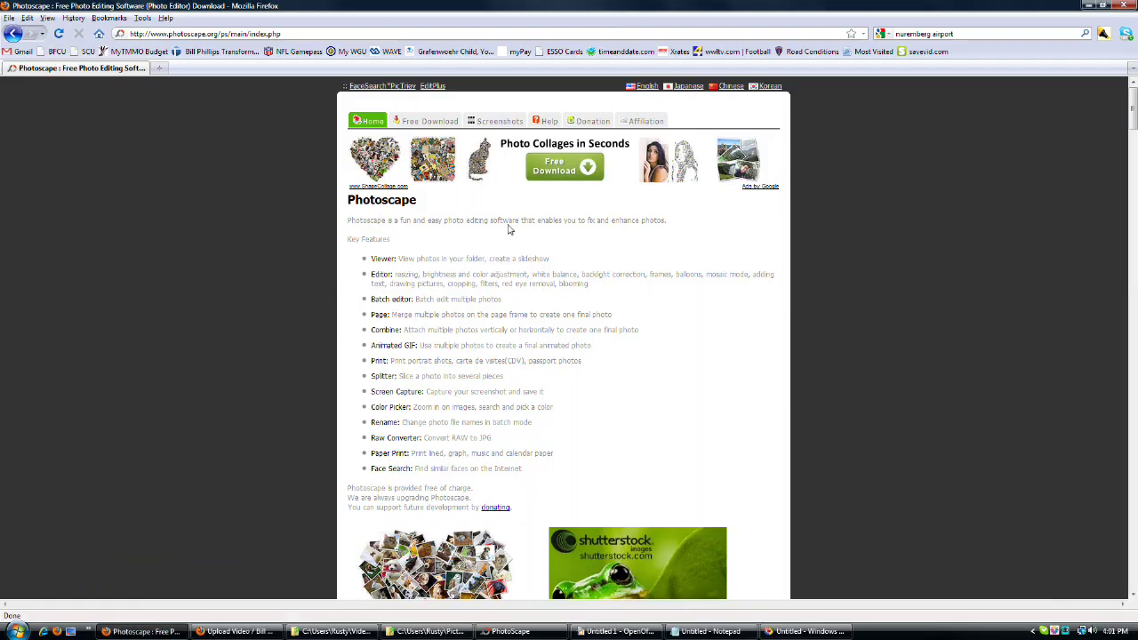
left_click(417, 123)
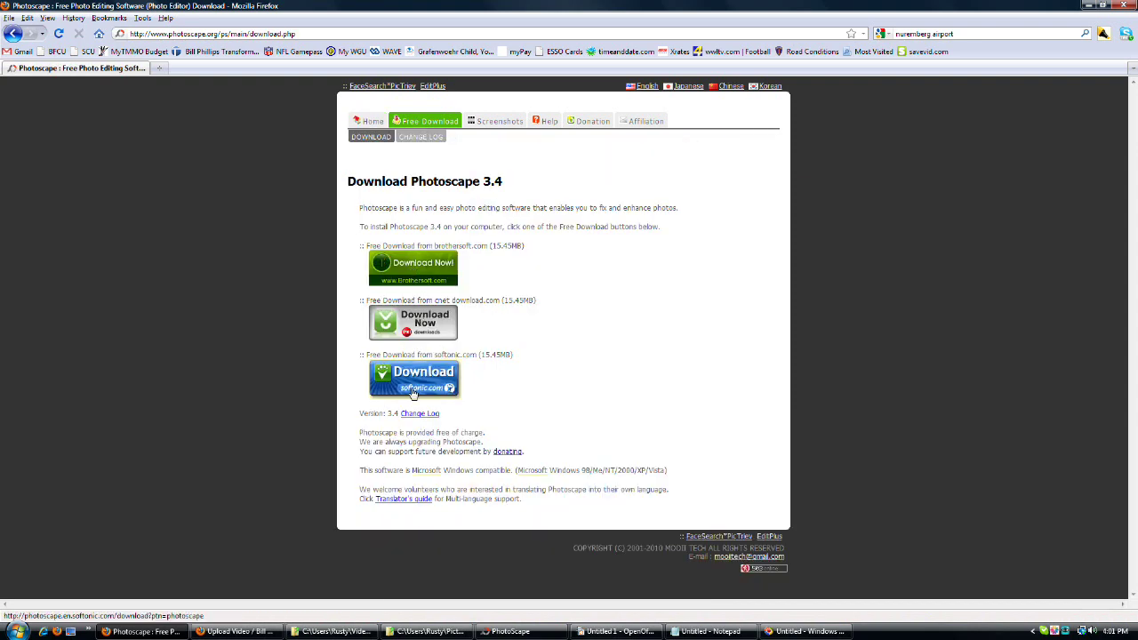
left_click(1089, 4)
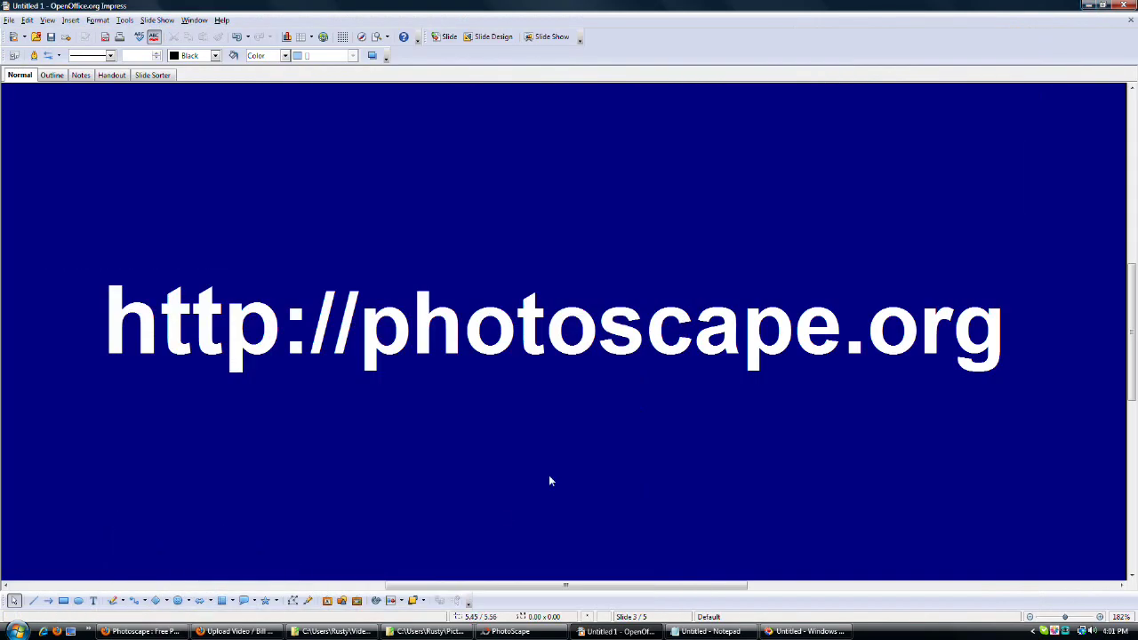
key("Page_Down")
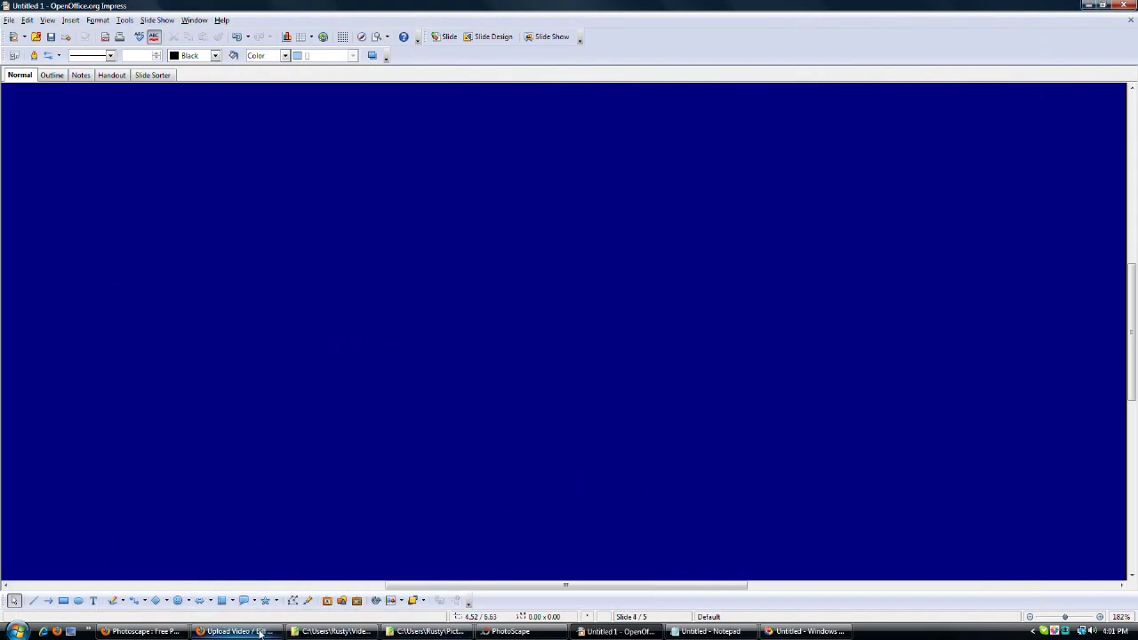
Show the Pictures\Project folder in PhotoScape's Viewer and bring up Before.JPG's context menu.
mouse_move(616, 631)
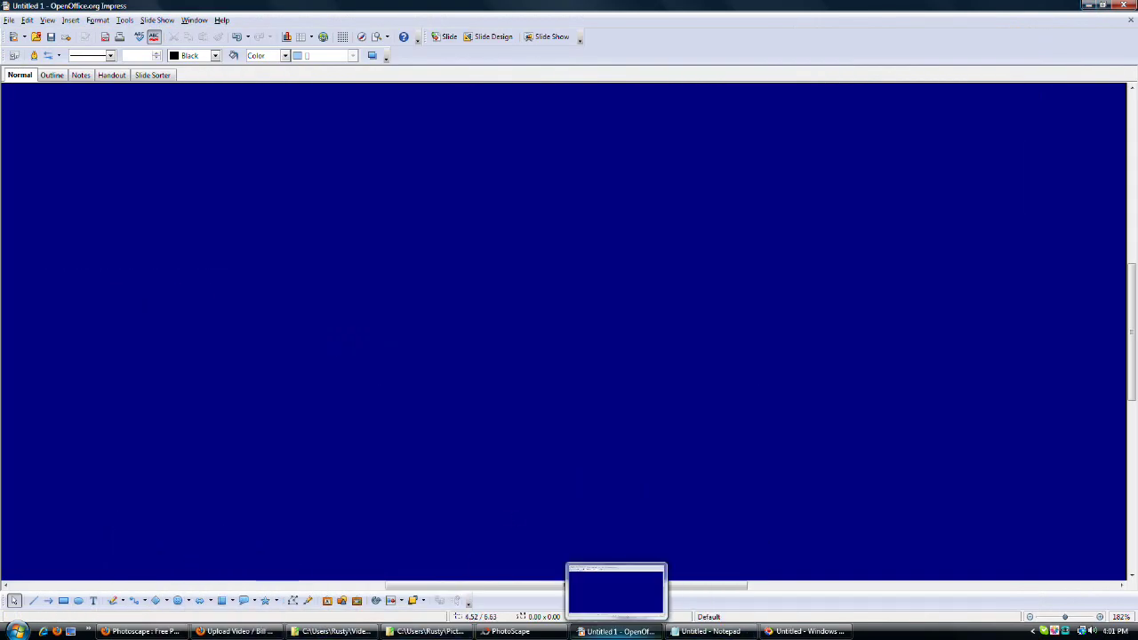
left_click(520, 631)
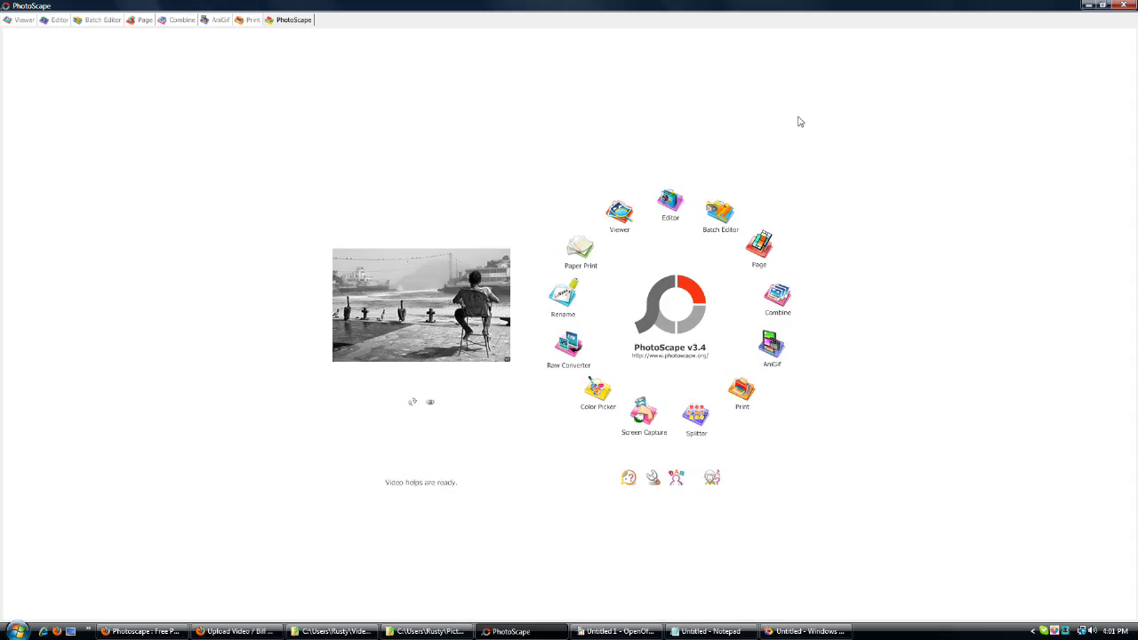
left_click(619, 212)
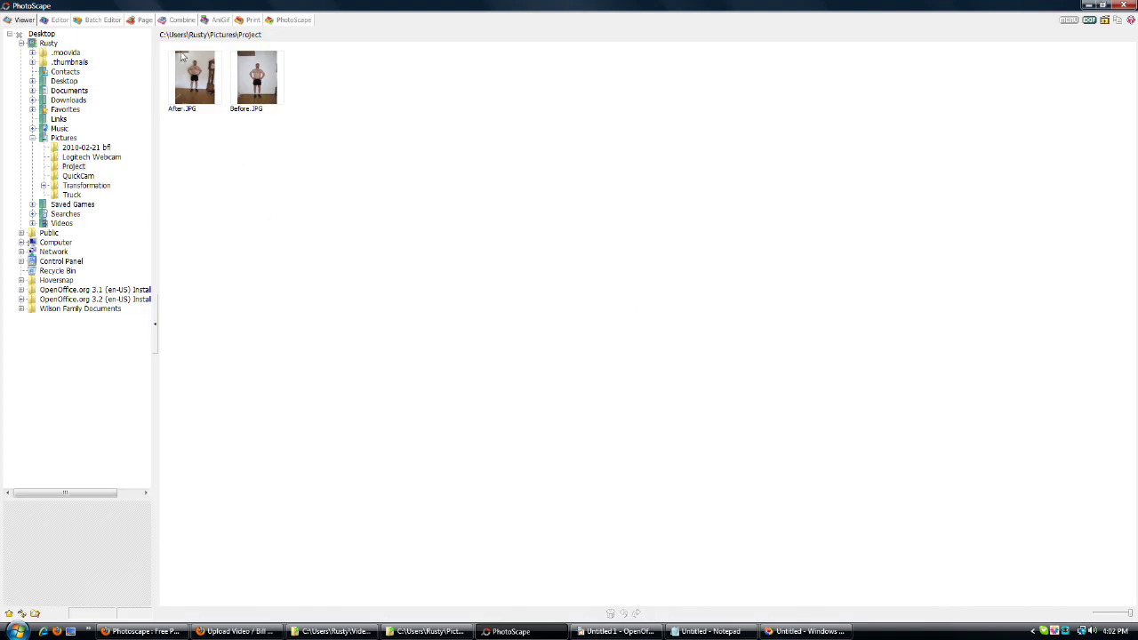
left_click(75, 167)
left_click(251, 87)
right_click(249, 85)
Open Before.JPG in the Editor and show the crop ratio list at 3.5:5 (3x5 Ratio).
left_click(275, 86)
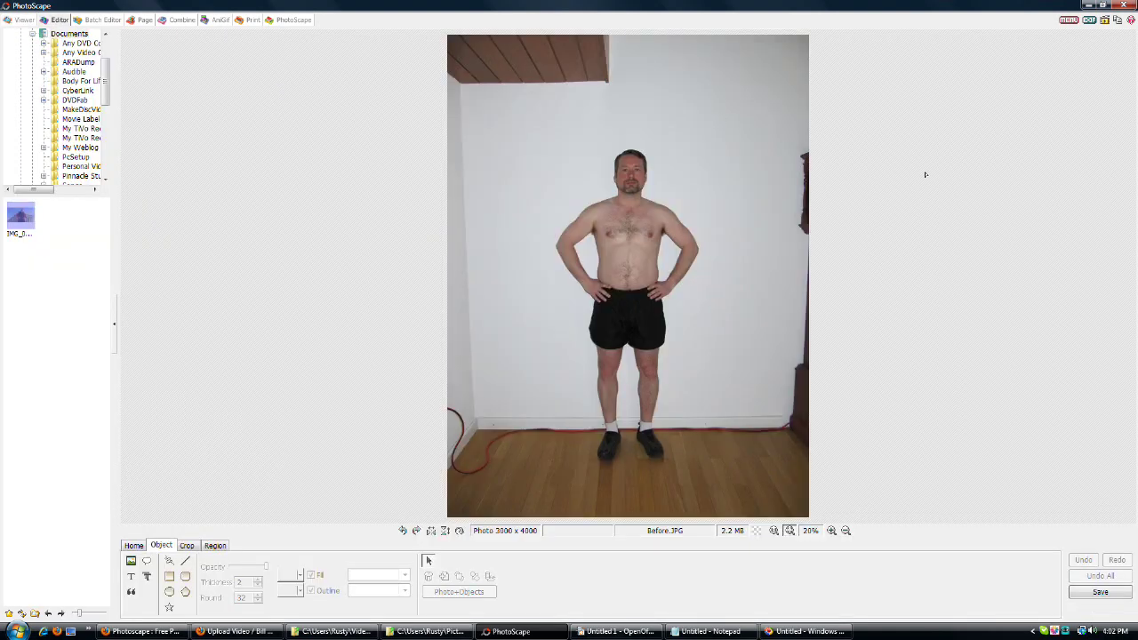
left_click(188, 546)
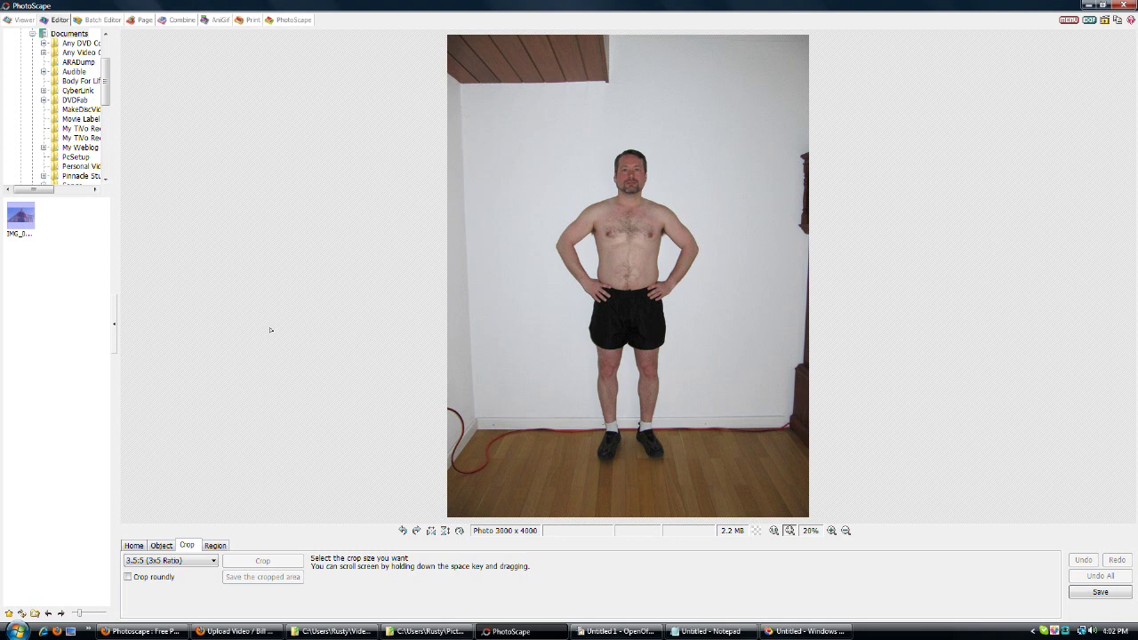
left_click(213, 562)
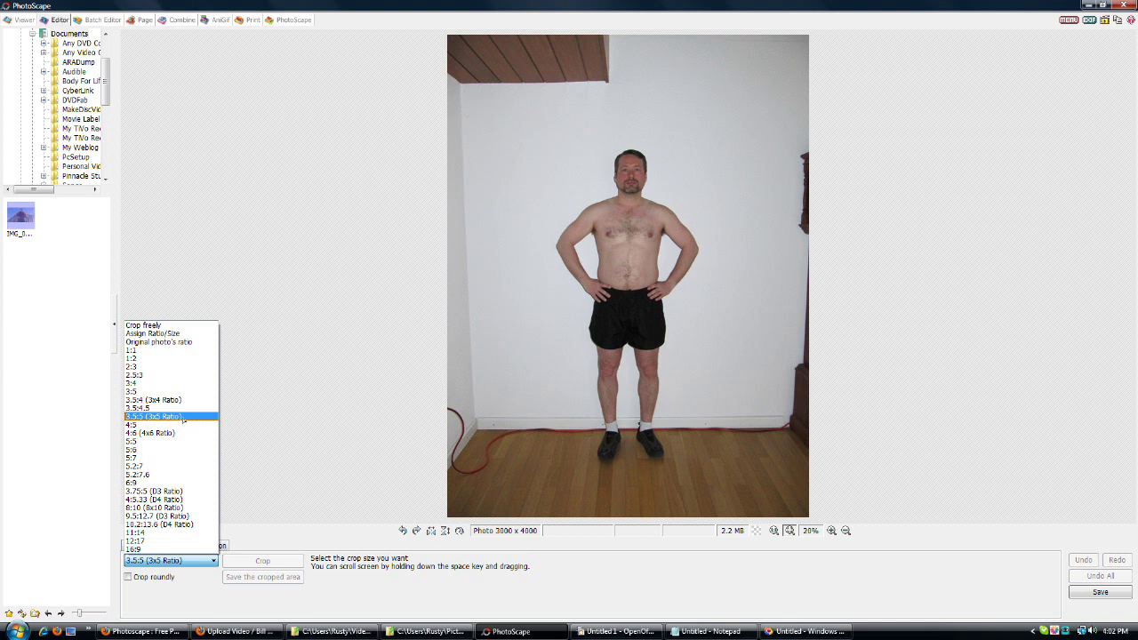
Crop Before.JPG at 3.5:5 to a 1653 x 2361 frame centred on the standing man.
left_click(182, 418)
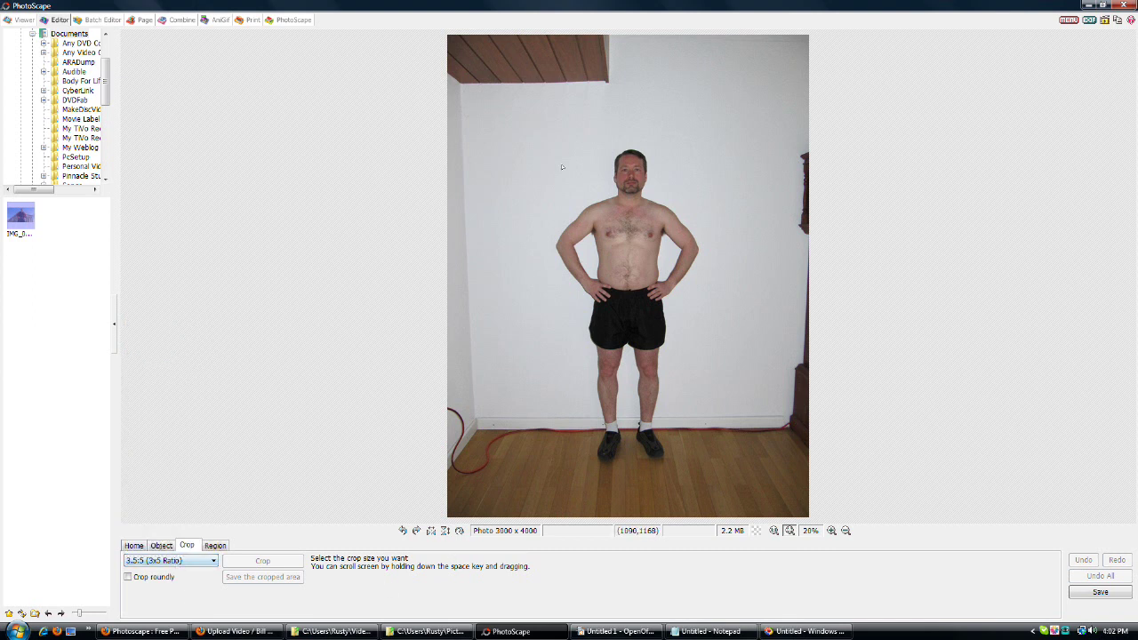
left_click_drag(553, 137, 742, 432)
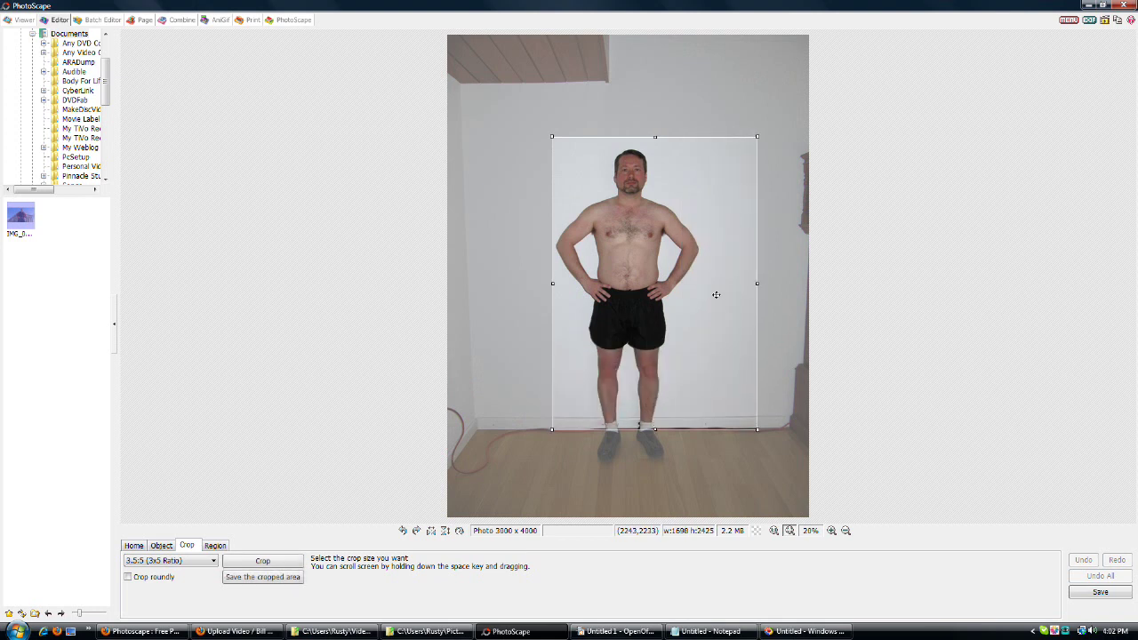
left_click_drag(716, 294, 691, 296)
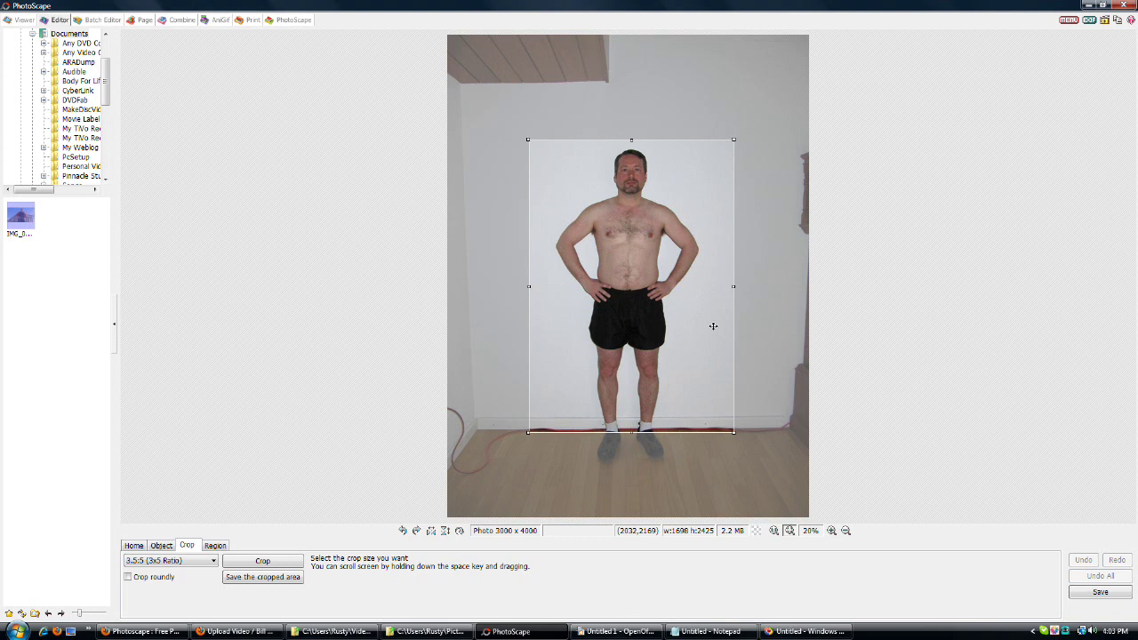
left_click_drag(734, 433, 728, 425)
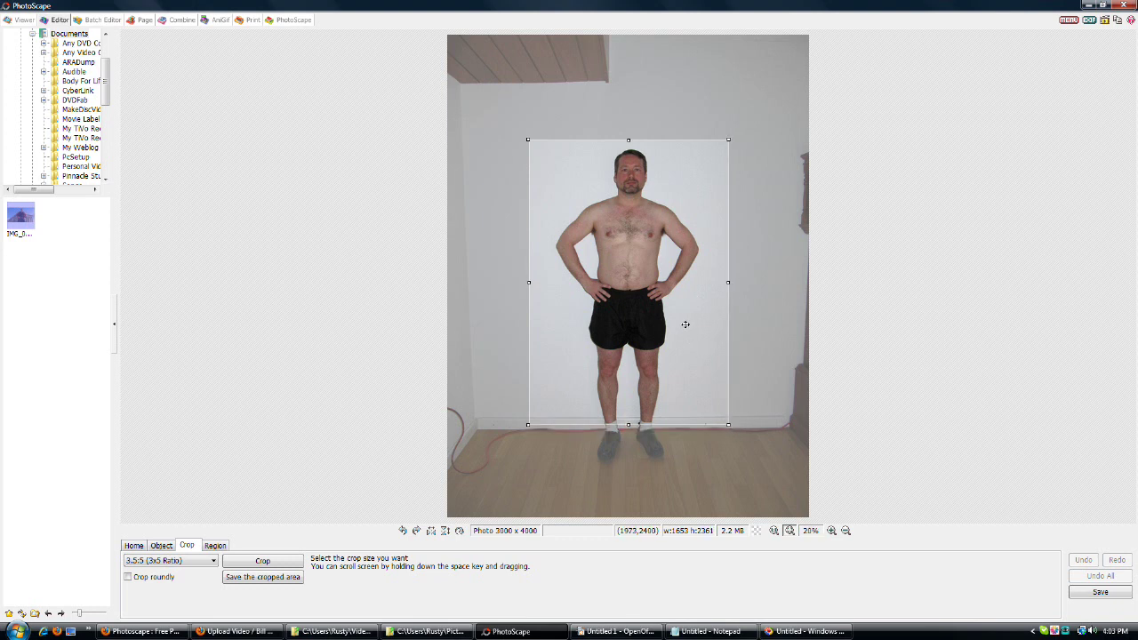
left_click_drag(685, 325, 685, 327)
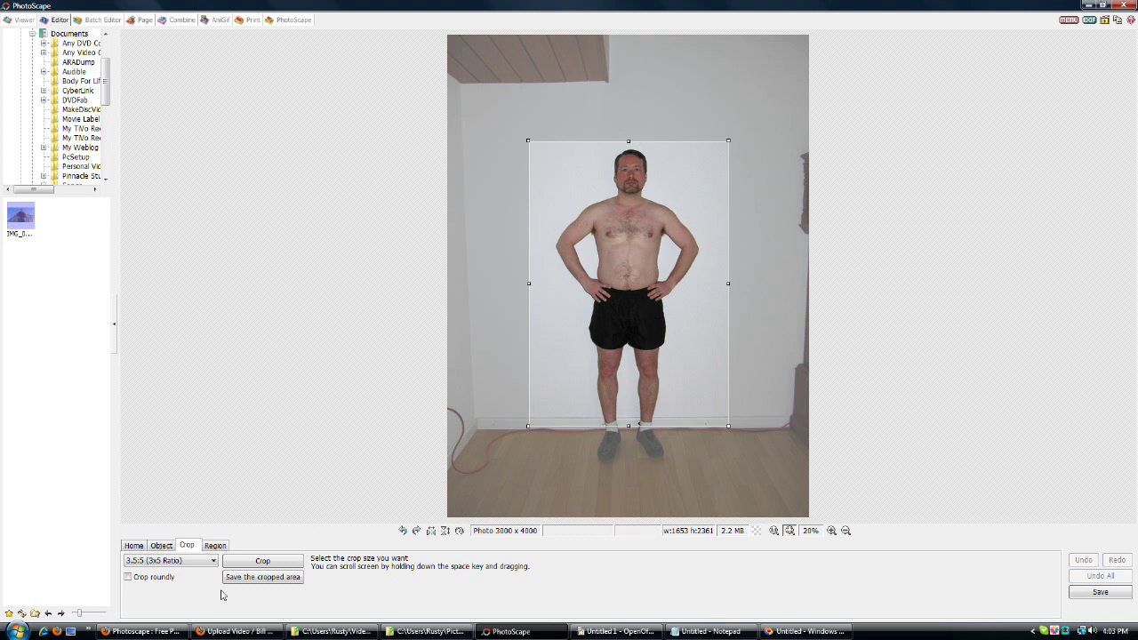
left_click(262, 563)
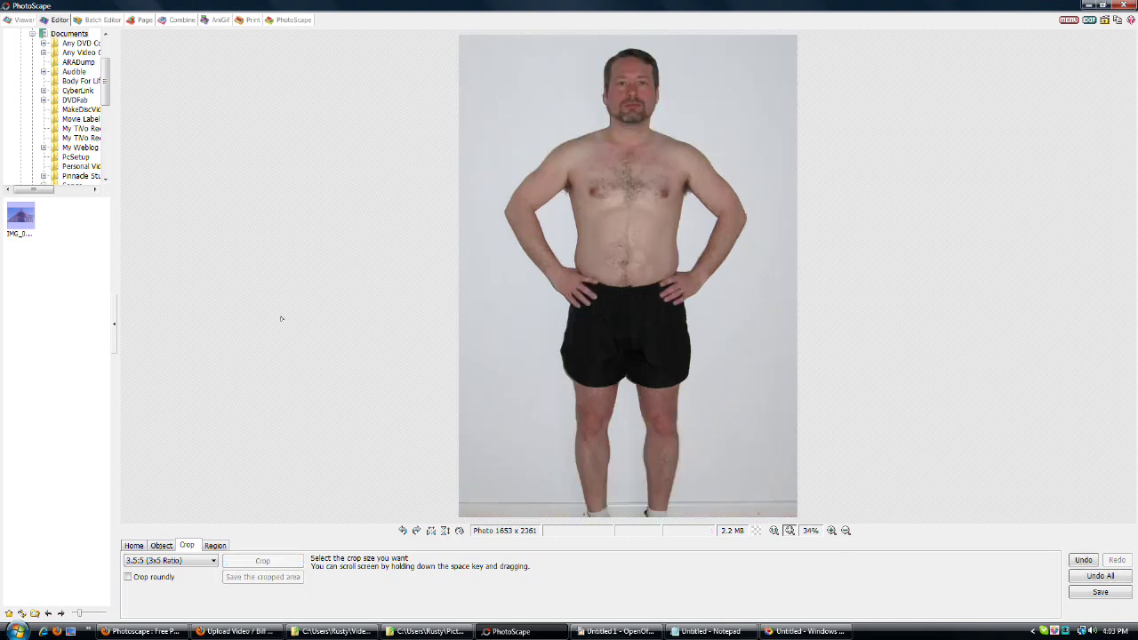
Set the Before photo's height to 1600 with preserved aspect ratio, giving 1120 x 1600.
left_click(138, 549)
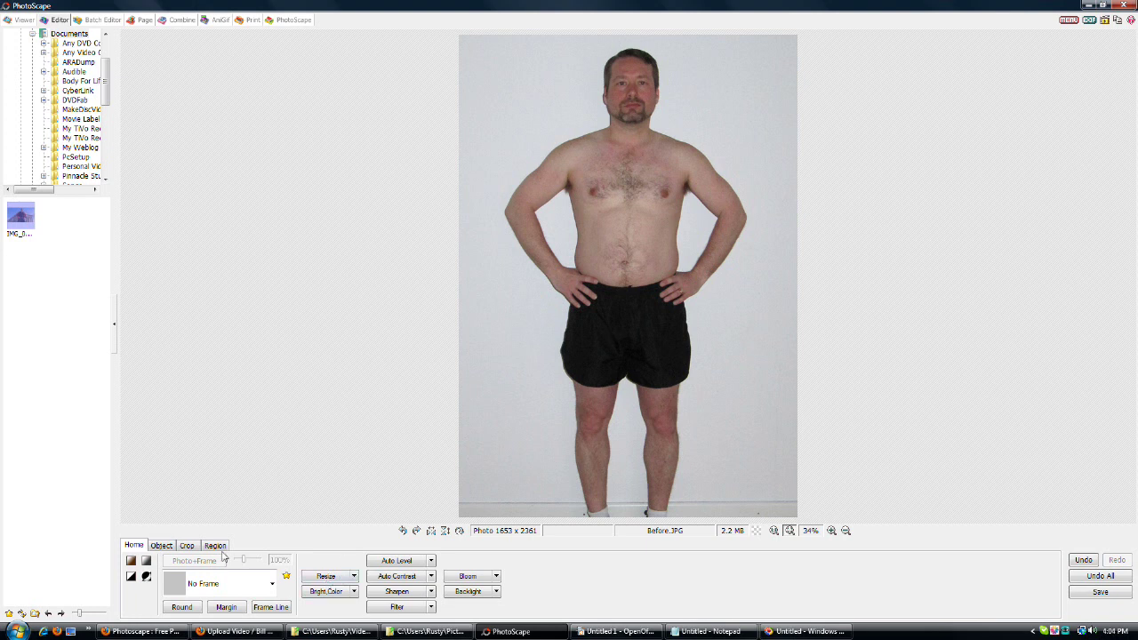
left_click(331, 583)
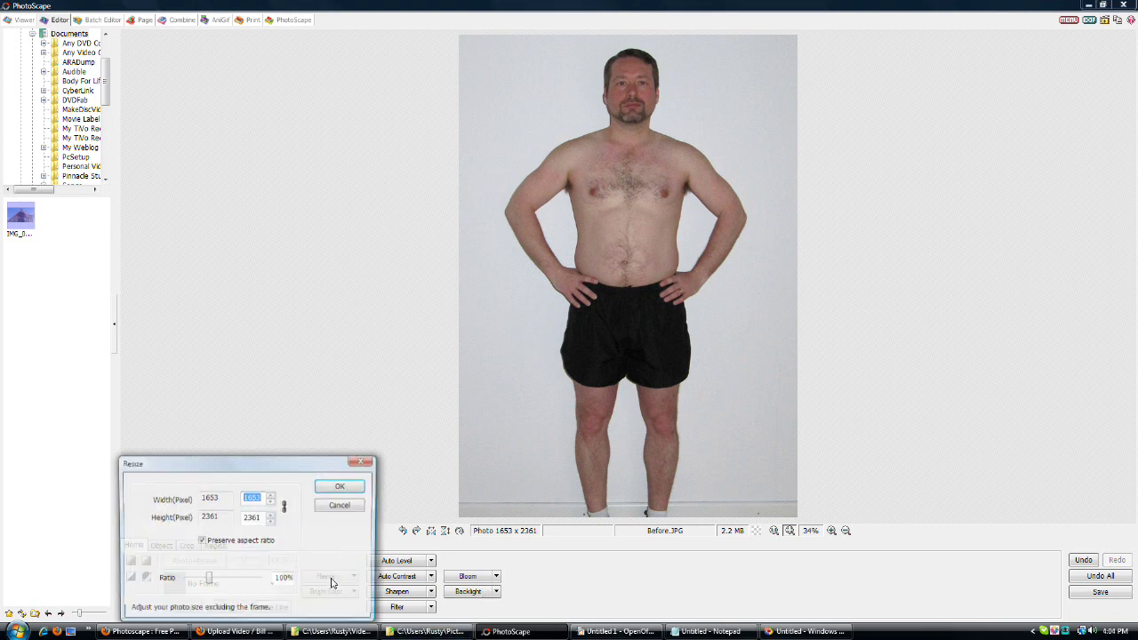
left_click(252, 518)
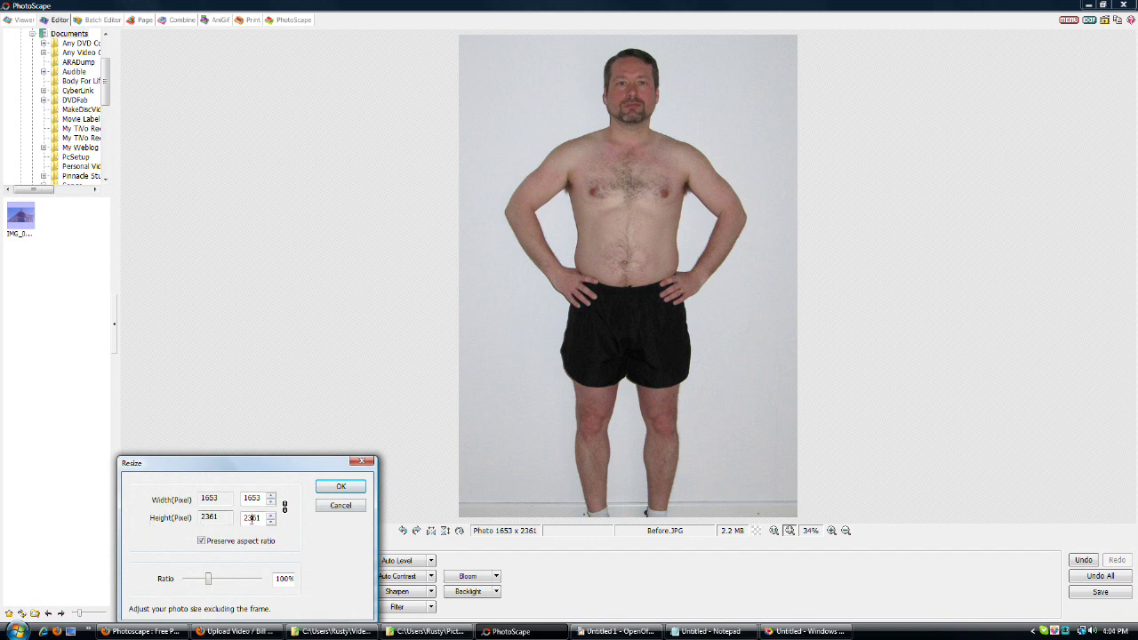
double_click(242, 519)
type("1600")
left_click(340, 486)
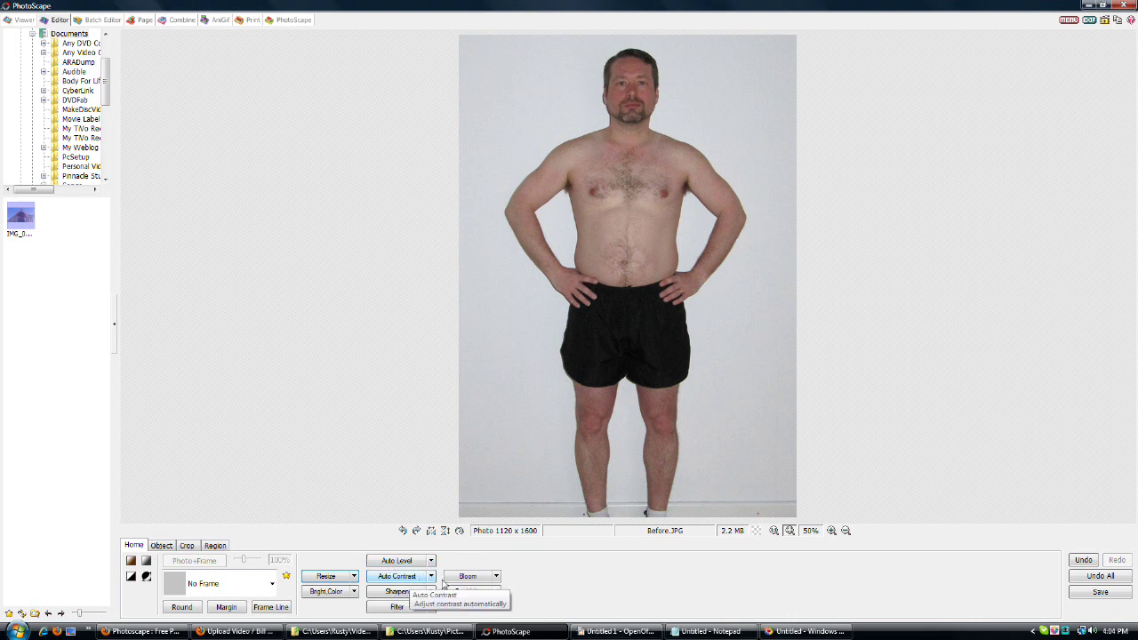
Apply Auto Level, Auto Contrast and Backlight corrections to the resized Before photo.
left_click(397, 562)
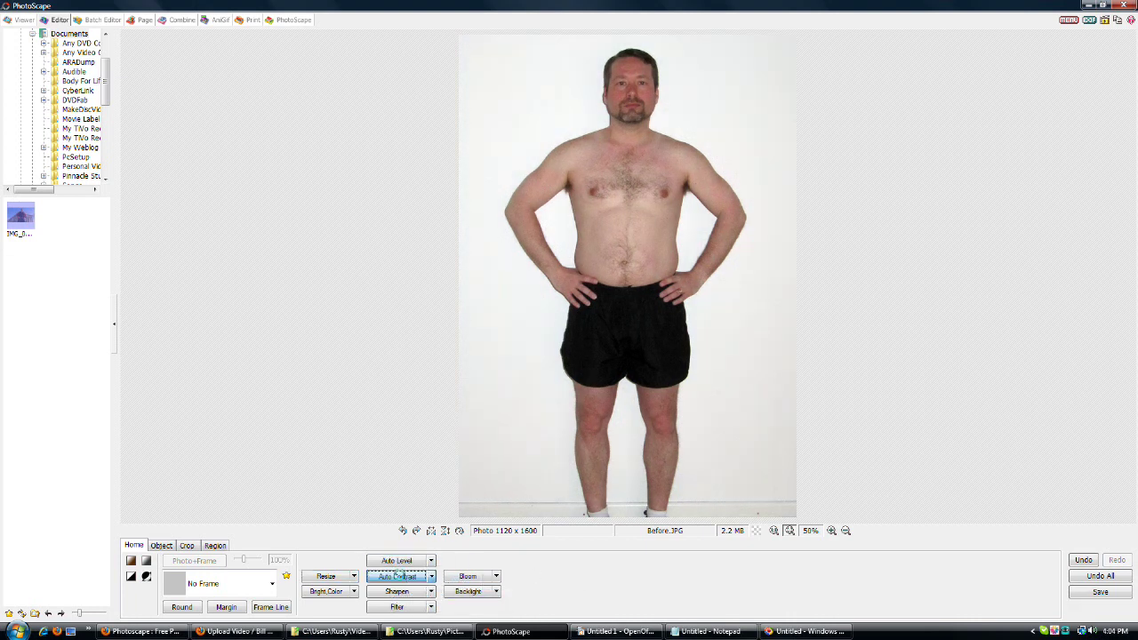
left_click(400, 577)
left_click(471, 594)
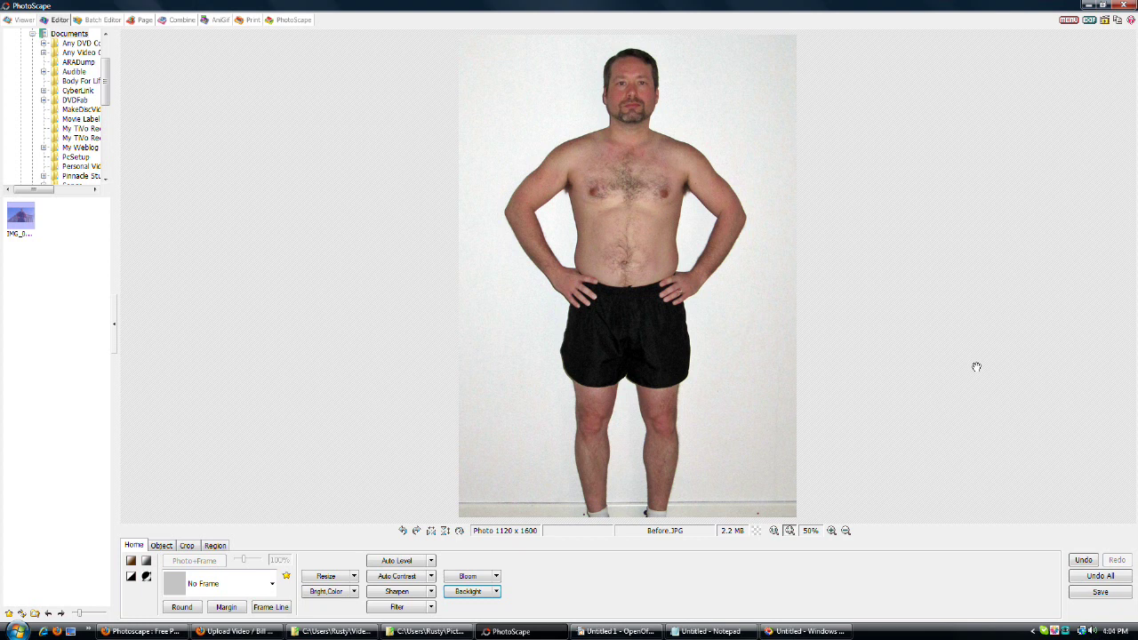
Save the corrected Before.JPG in its folder at 95% JPEG quality.
left_click(1100, 592)
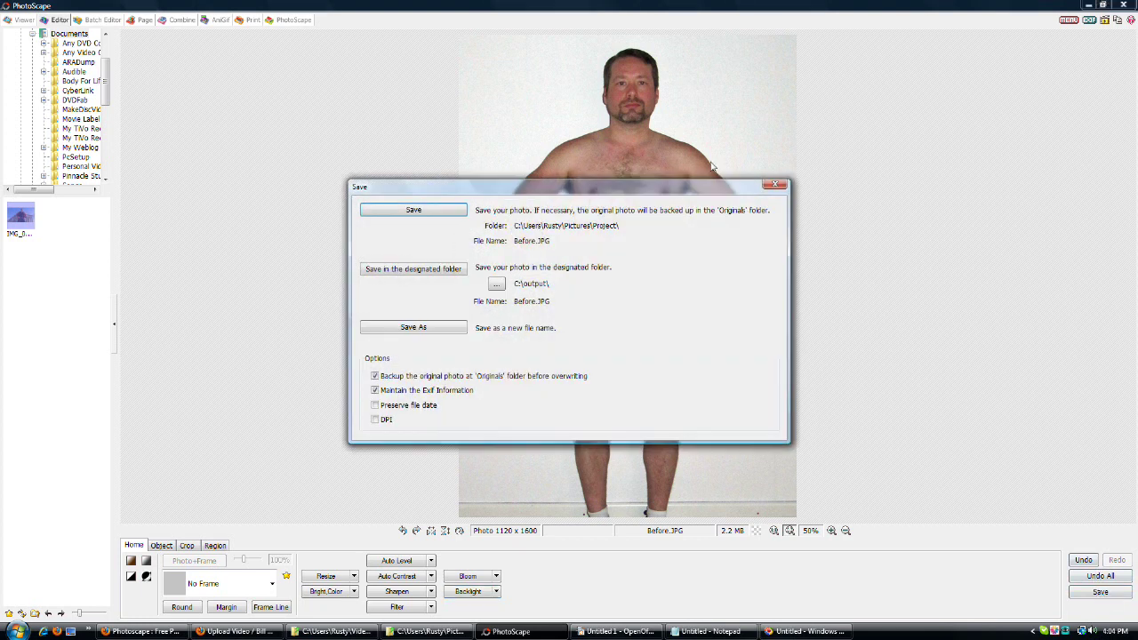
left_click(421, 214)
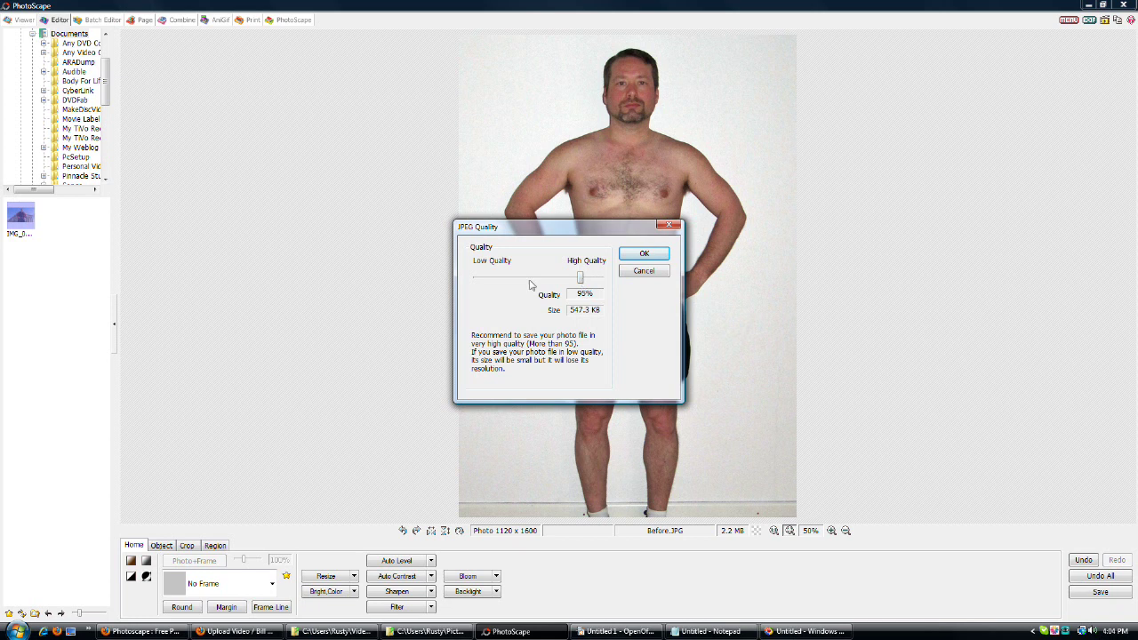
left_click(643, 253)
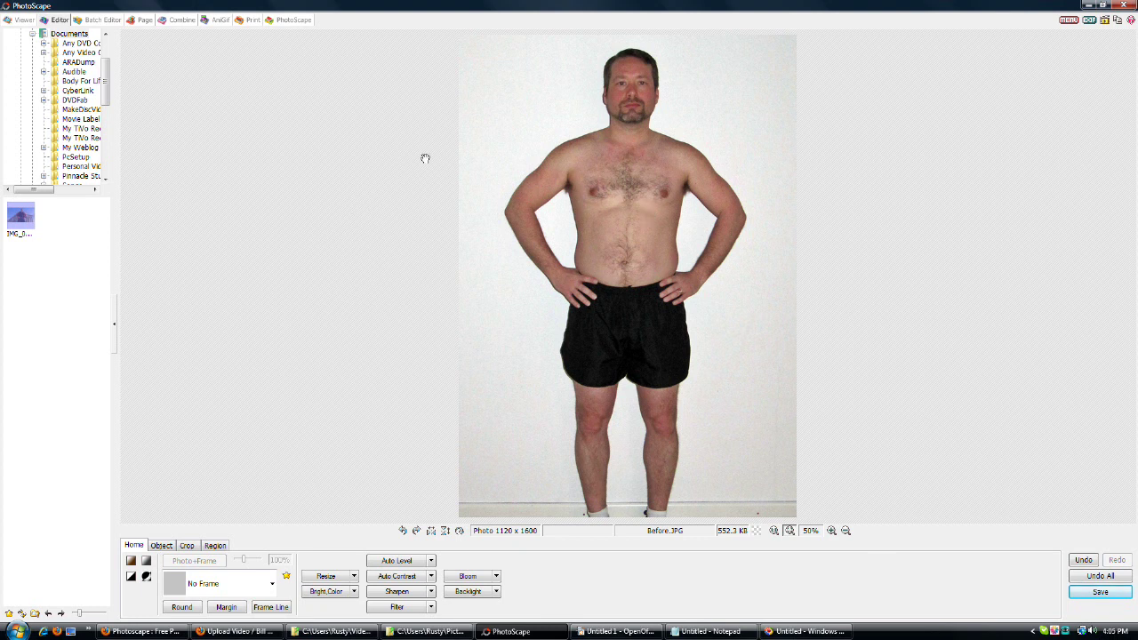
Open After.JPG from the Project folder in the Editor.
left_click(20, 22)
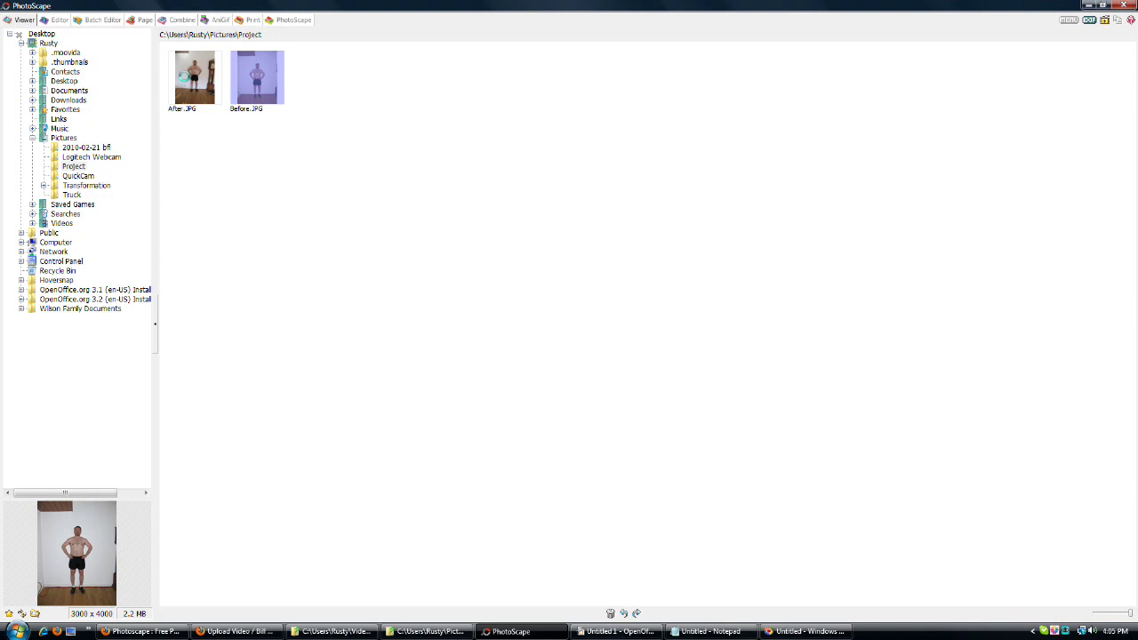
right_click(182, 77)
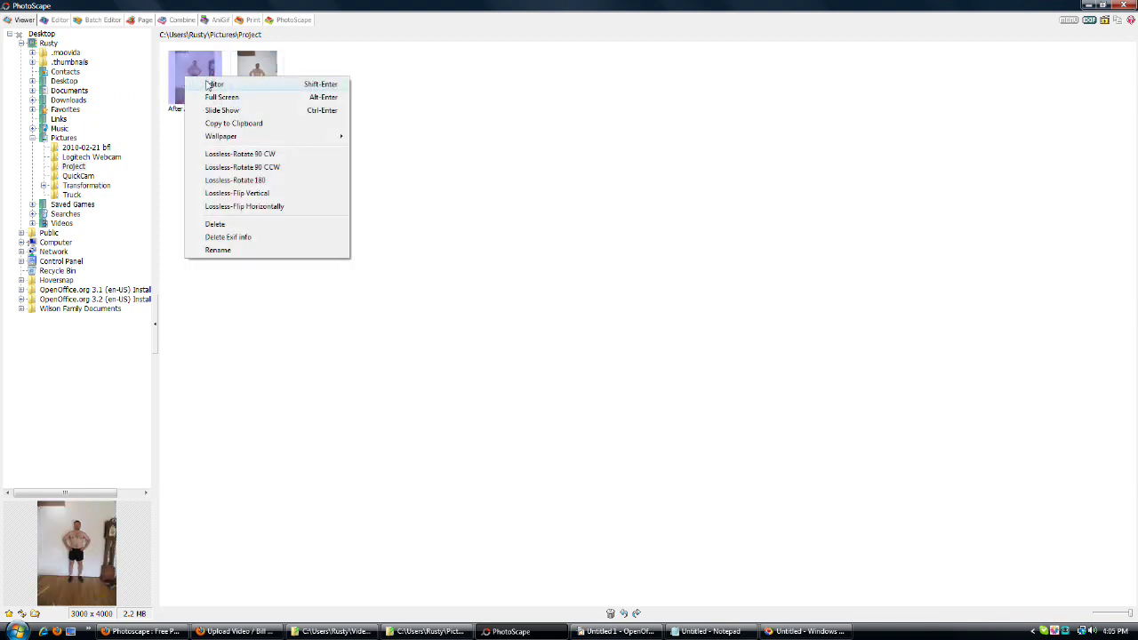
left_click(218, 85)
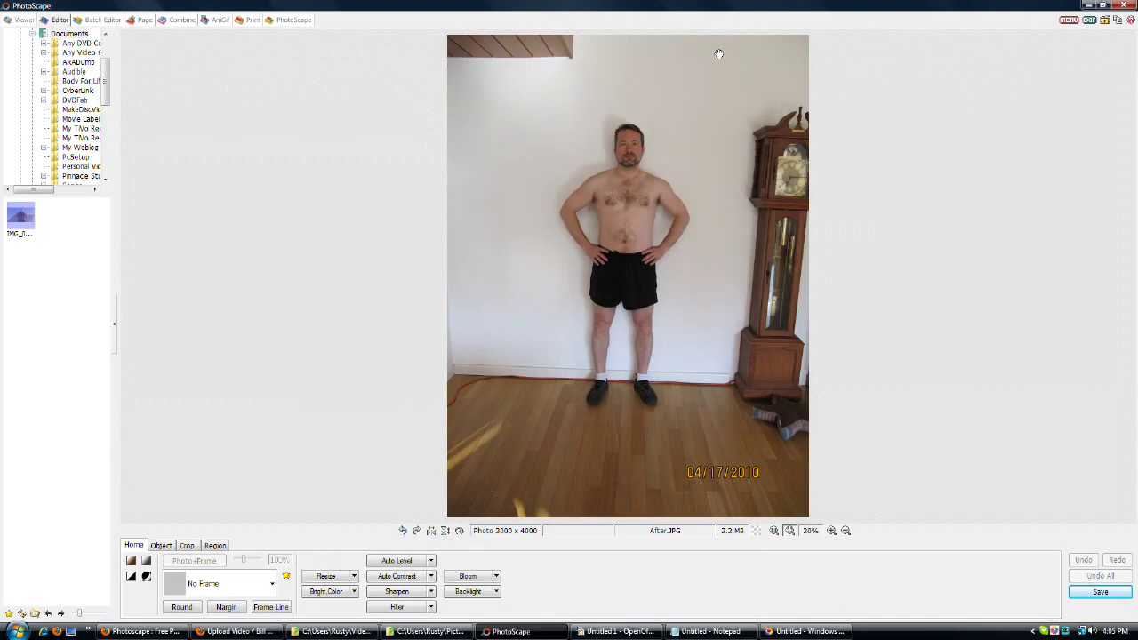
Mark a 3.5:5 crop box tightly around the standing man, about 1508 x 2154.
left_click(193, 548)
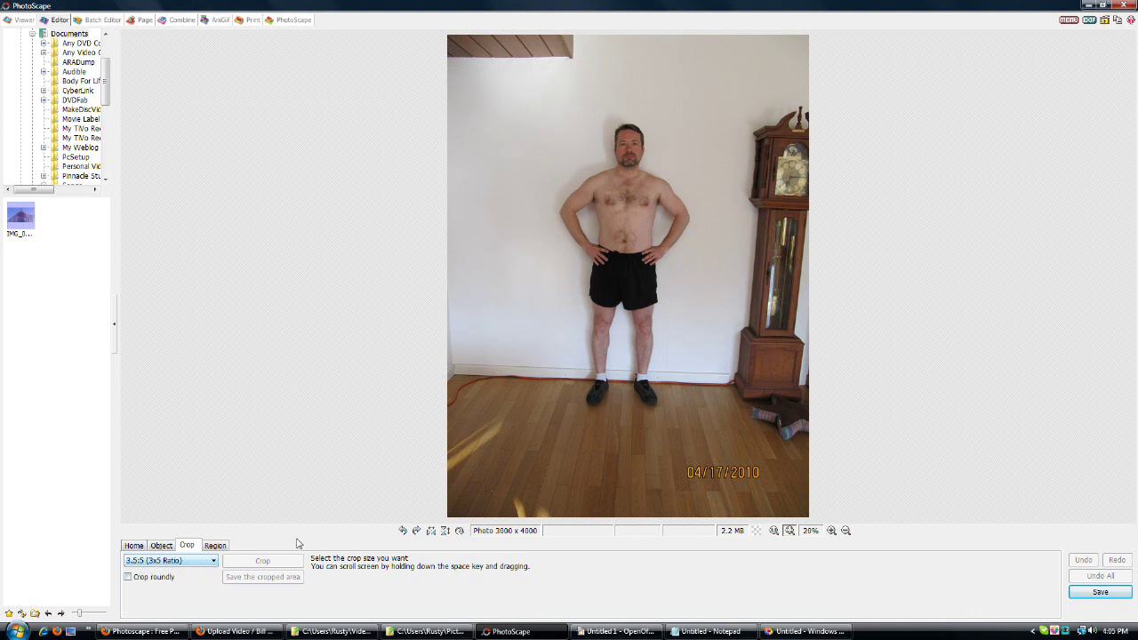
left_click_drag(548, 109, 718, 396)
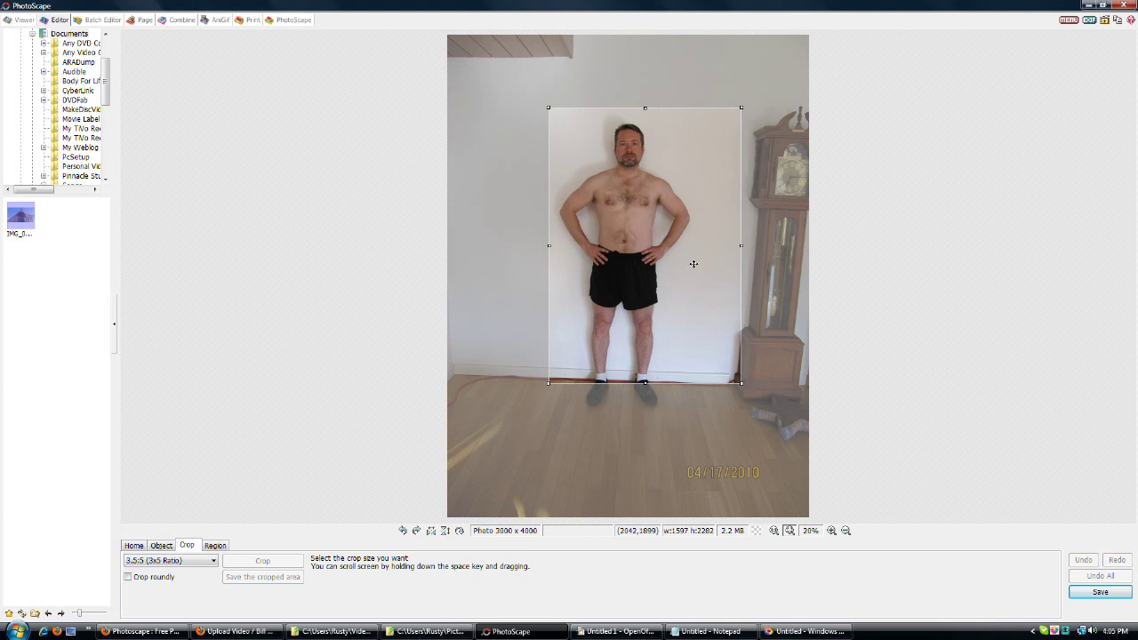
left_click_drag(699, 255, 679, 262)
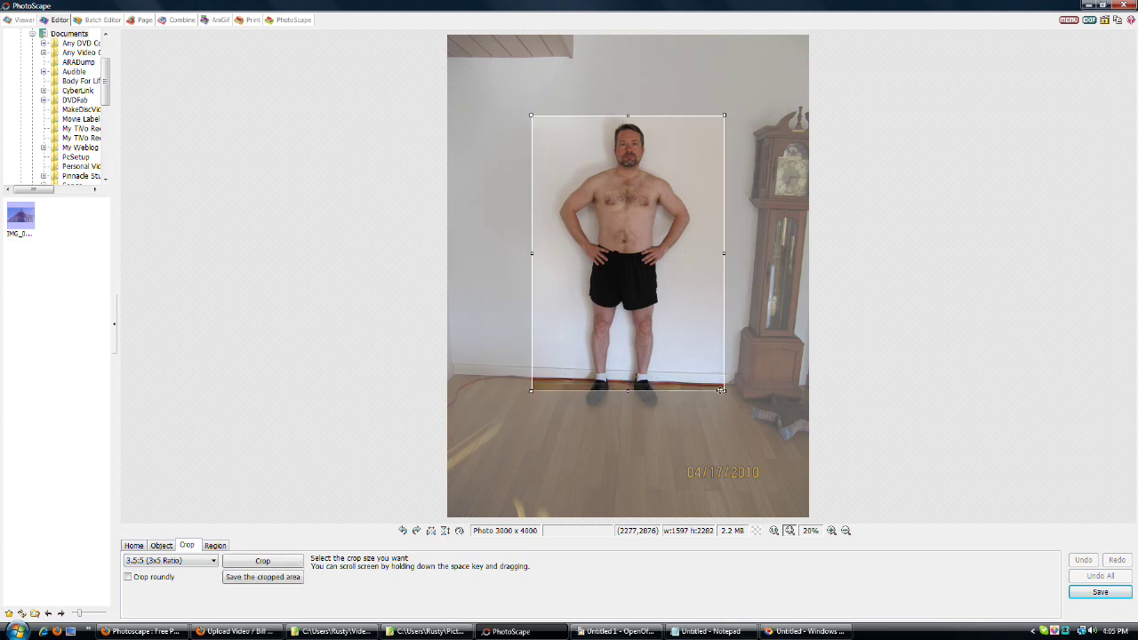
left_click_drag(723, 389, 705, 376)
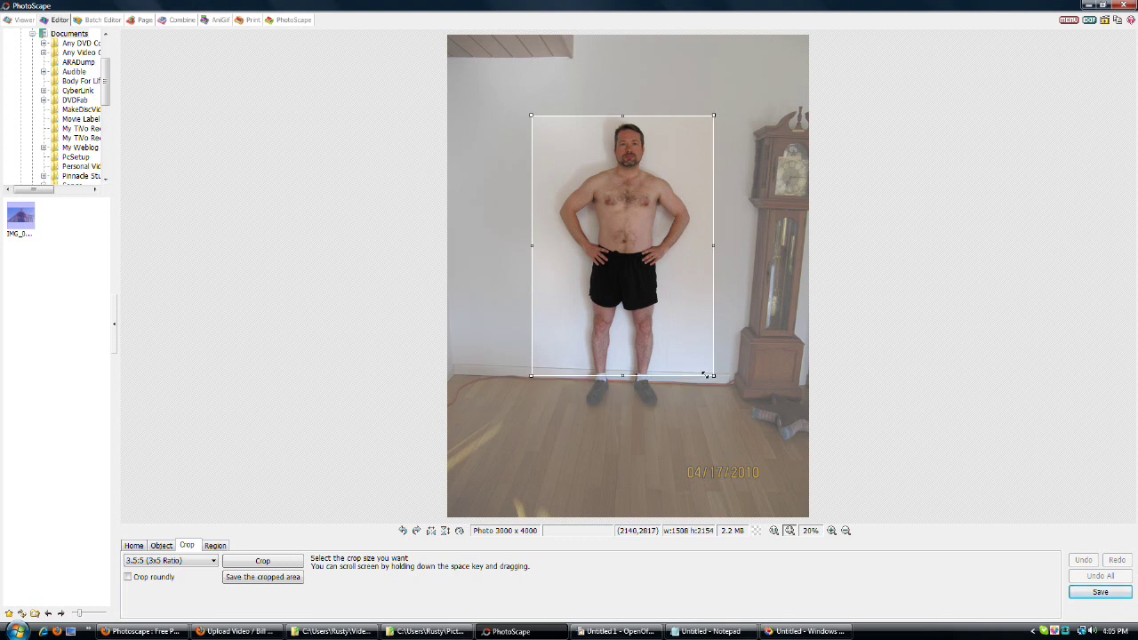
left_click_drag(681, 270, 682, 272)
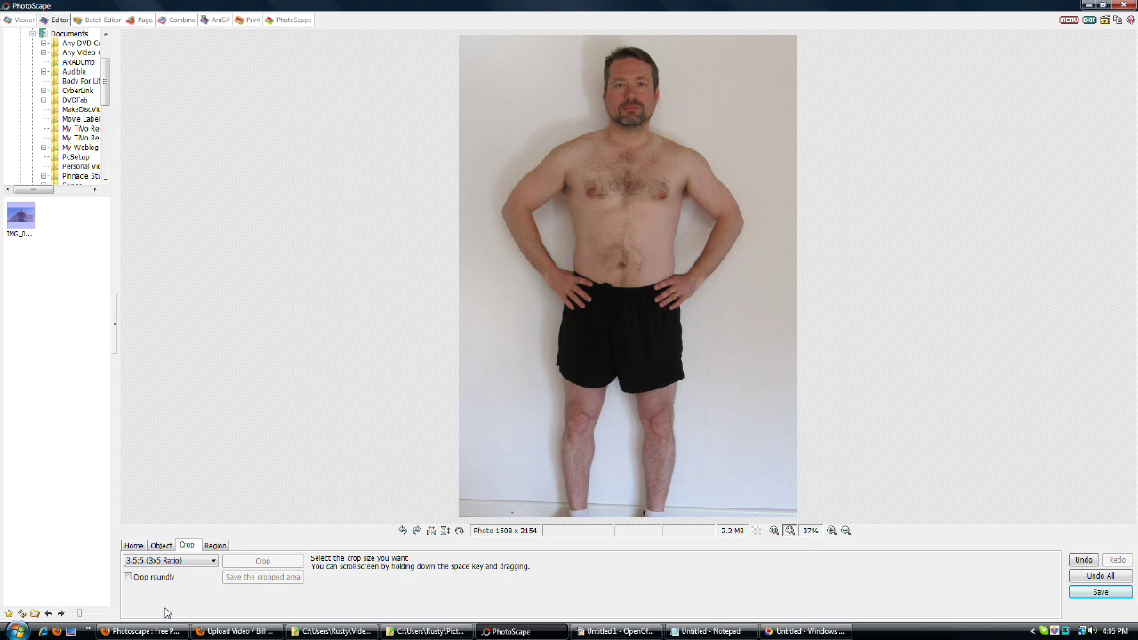
Resize the cropped After photo to 1120 x 1600 by setting its height to 1600.
left_click(135, 548)
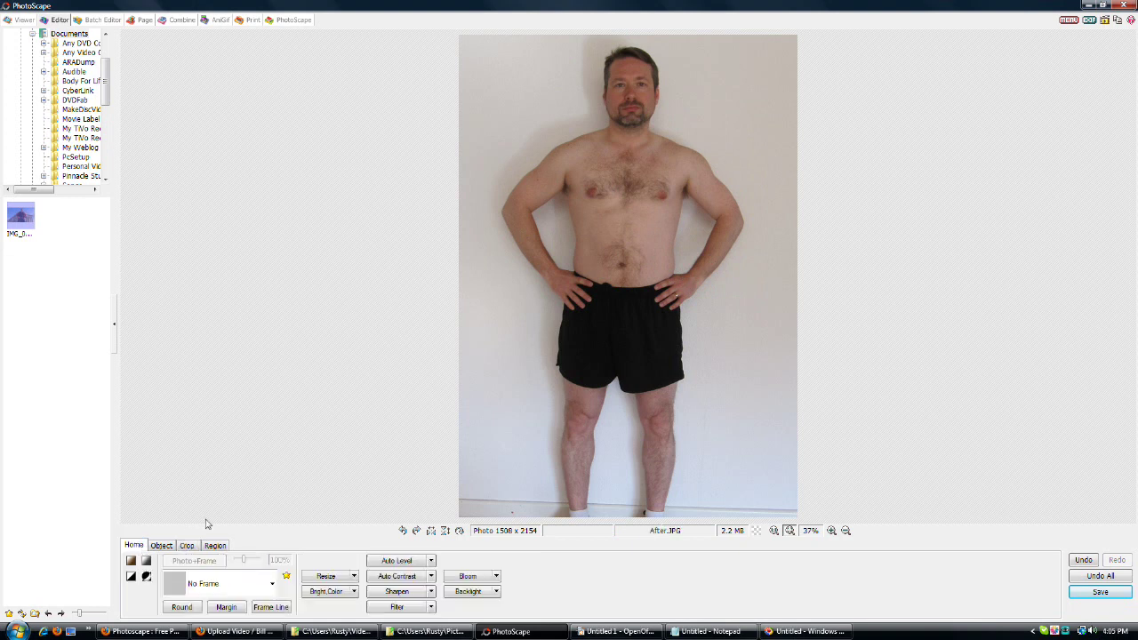
left_click(326, 575)
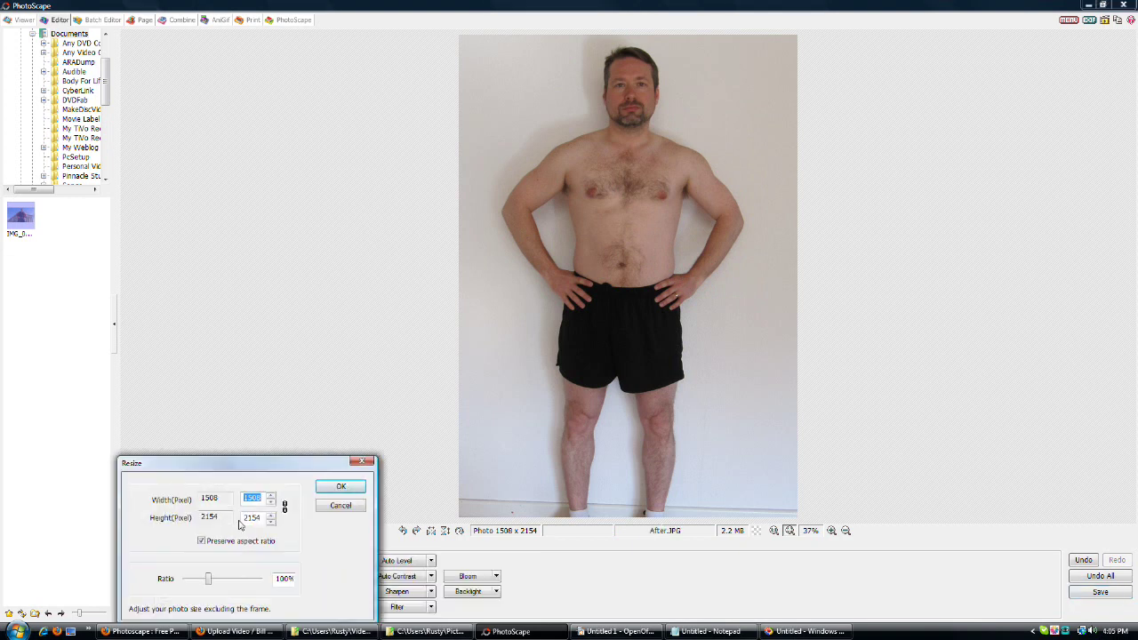
left_click_drag(241, 521, 277, 525)
type("1600")
key("Return")
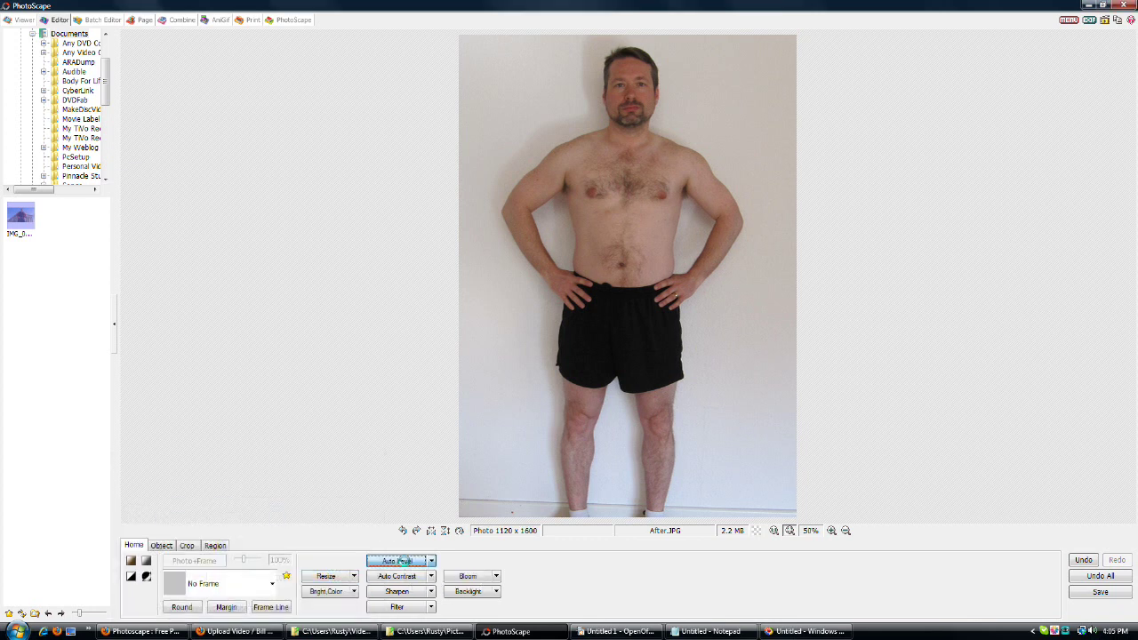
Apply Auto Level and Auto Contrast, then save over After.JPG at 95% quality.
left_click(402, 561)
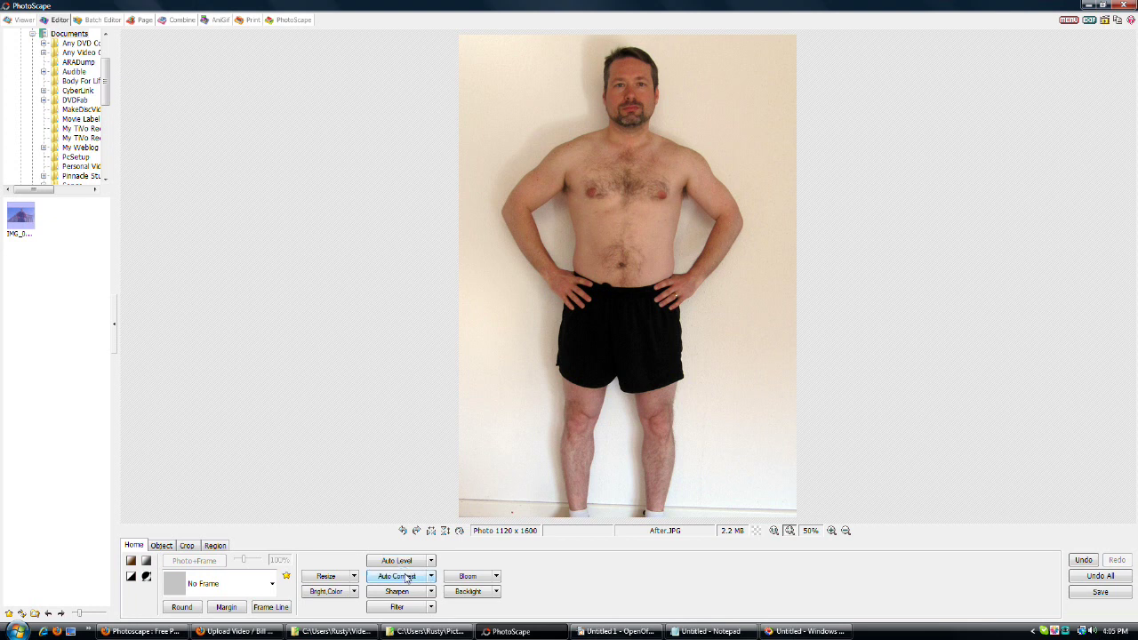
left_click(407, 577)
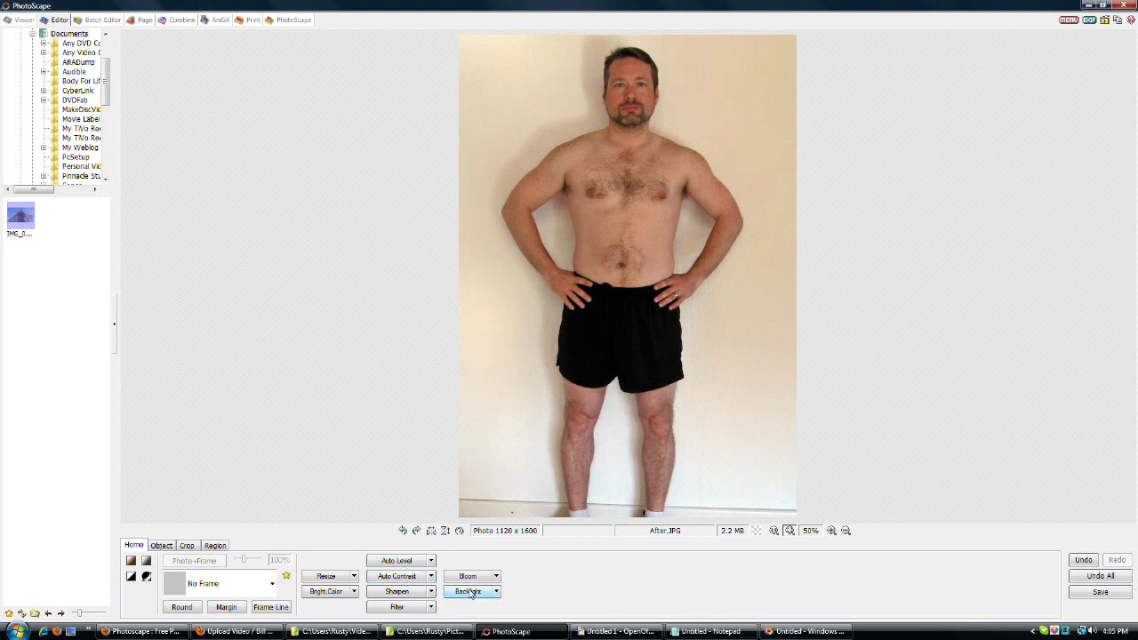
left_click(1100, 592)
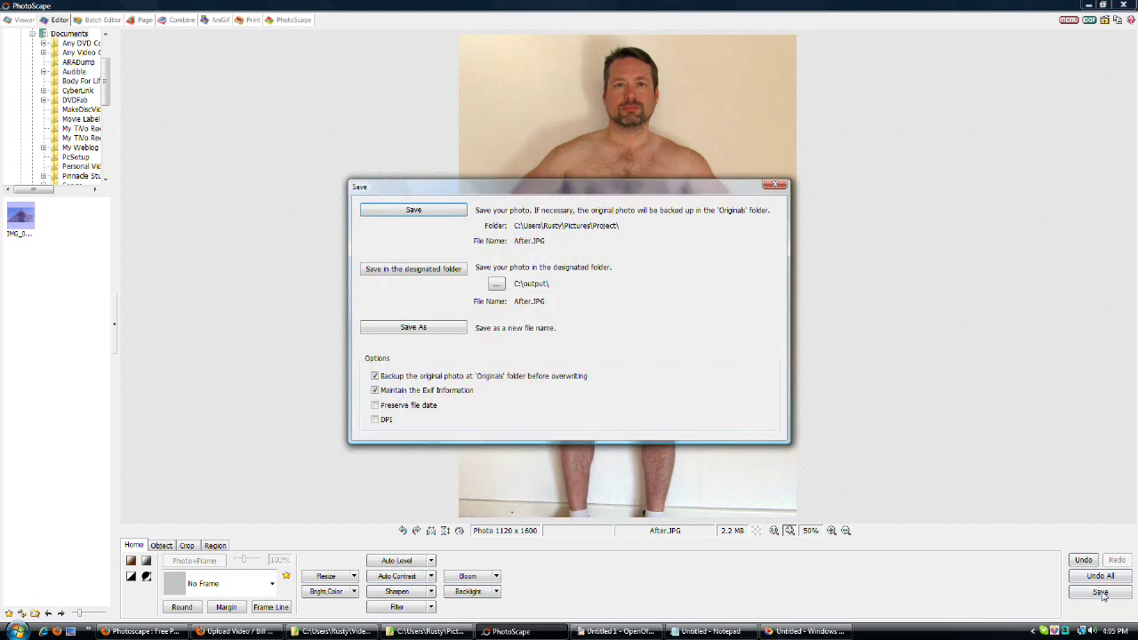
left_click(445, 211)
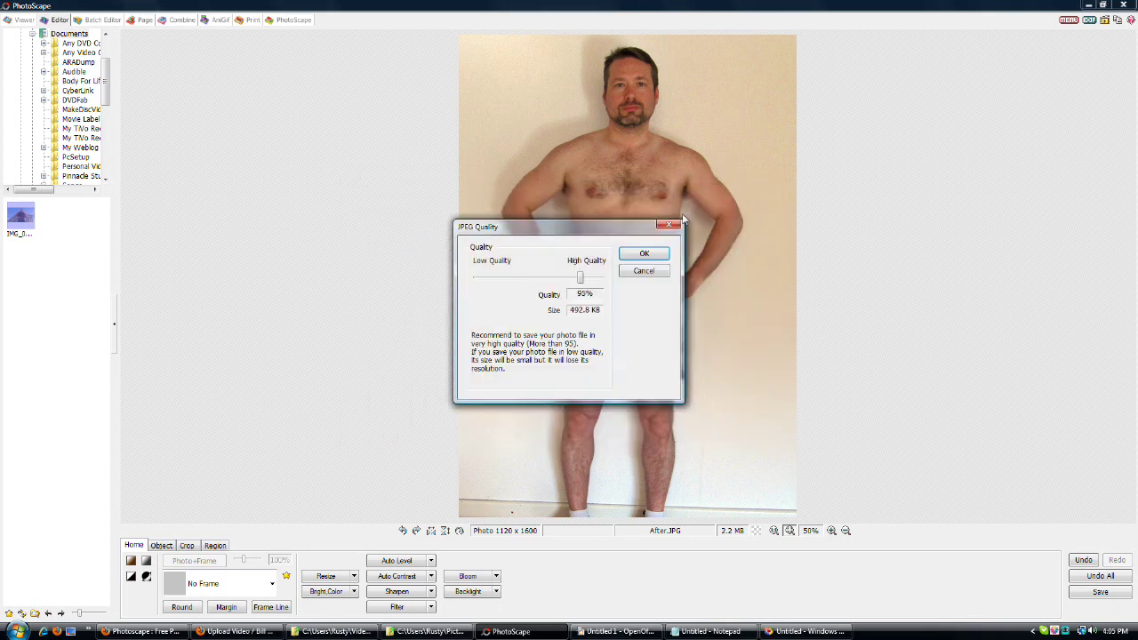
left_click(644, 256)
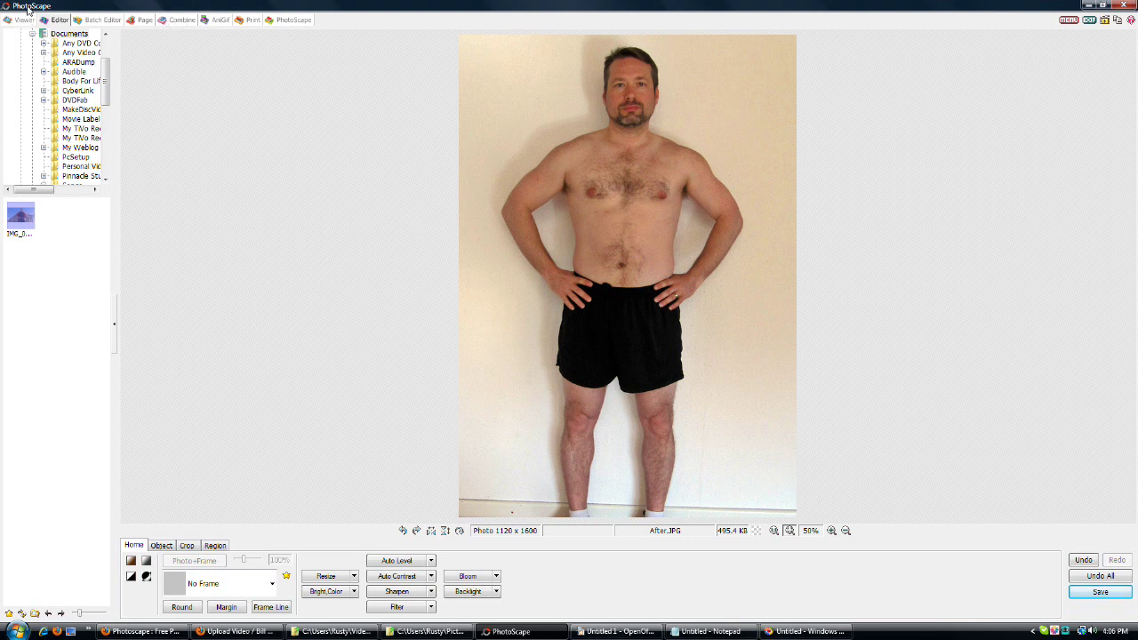
Drag Before.JPG and then After.JPG from the Project folder onto the Combine canvas in the Side layout.
left_click(176, 19)
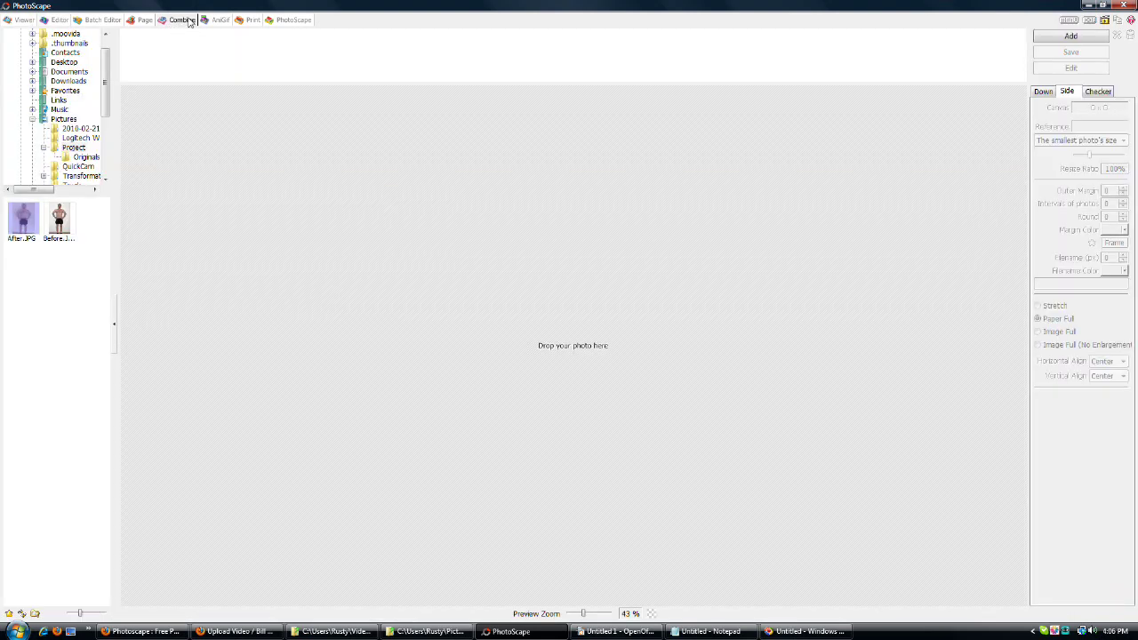
left_click(75, 148)
left_click_drag(59, 222, 301, 302)
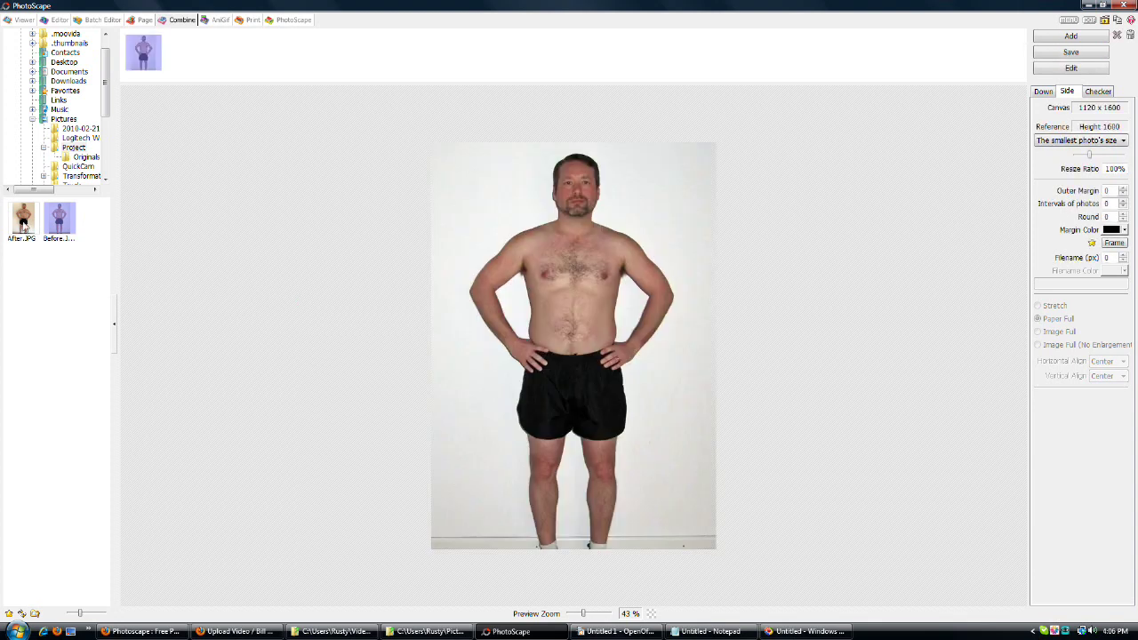
left_click_drag(23, 220, 278, 310)
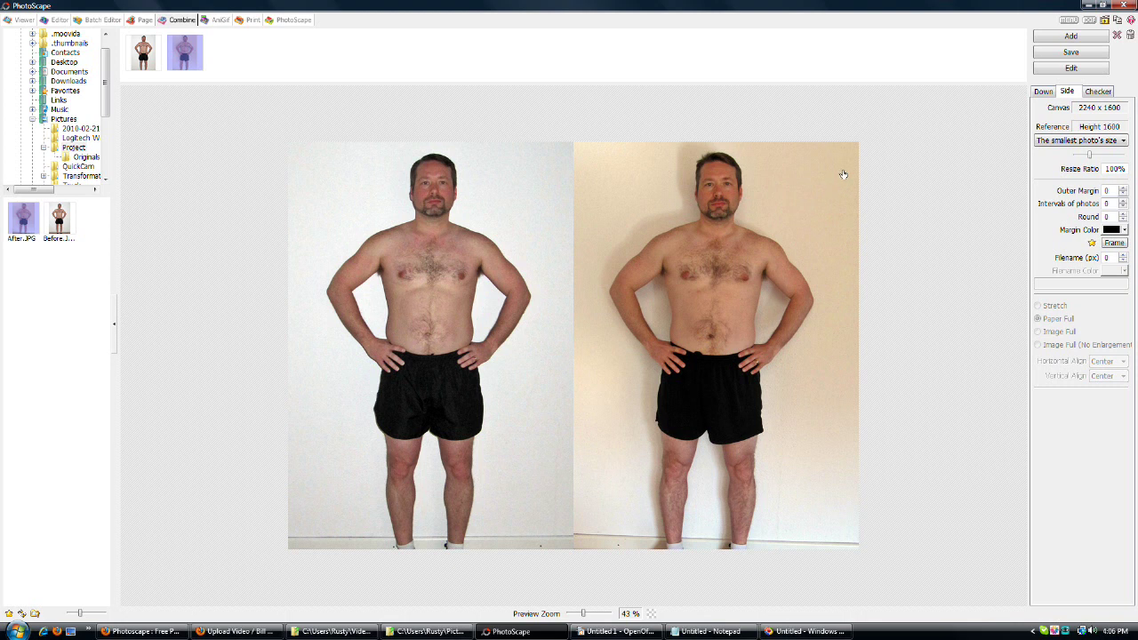
Place a 'Before' text label in Rockwell Extra Bold, size 110, on the combined image in the Editor.
left_click(1070, 71)
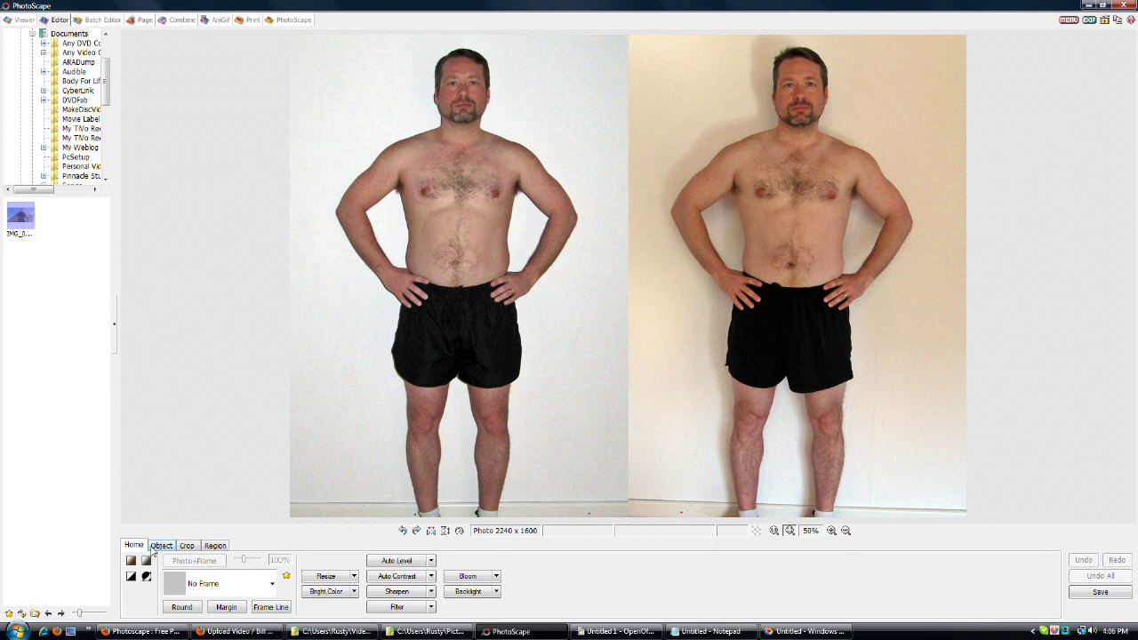
left_click(161, 545)
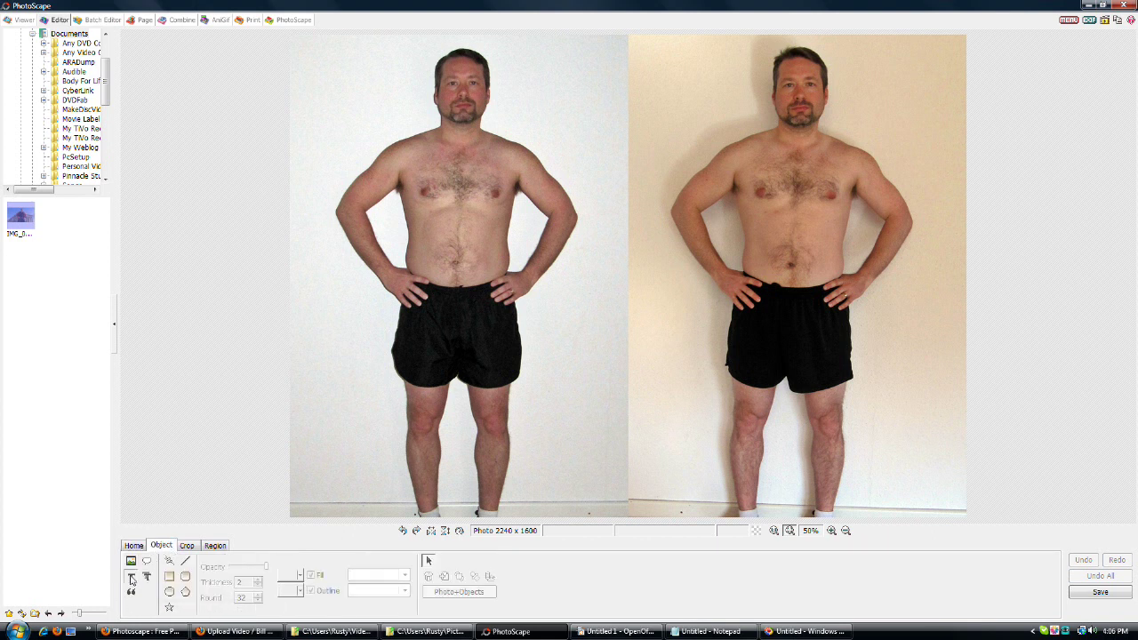
left_click(131, 578)
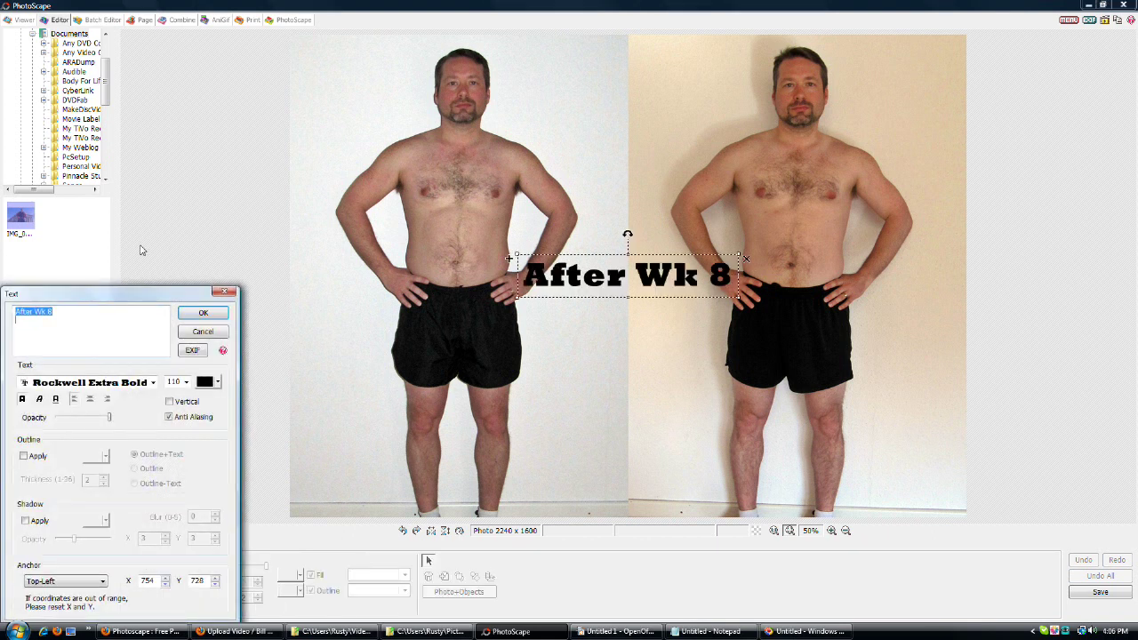
left_click_drag(66, 293, 158, 263)
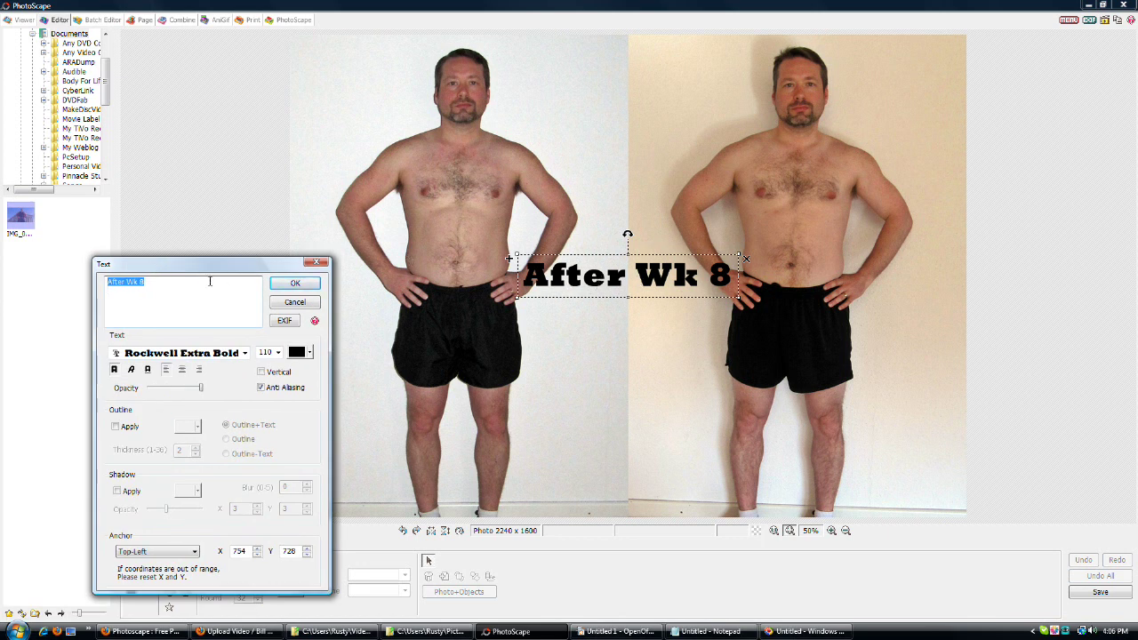
type("Befo")
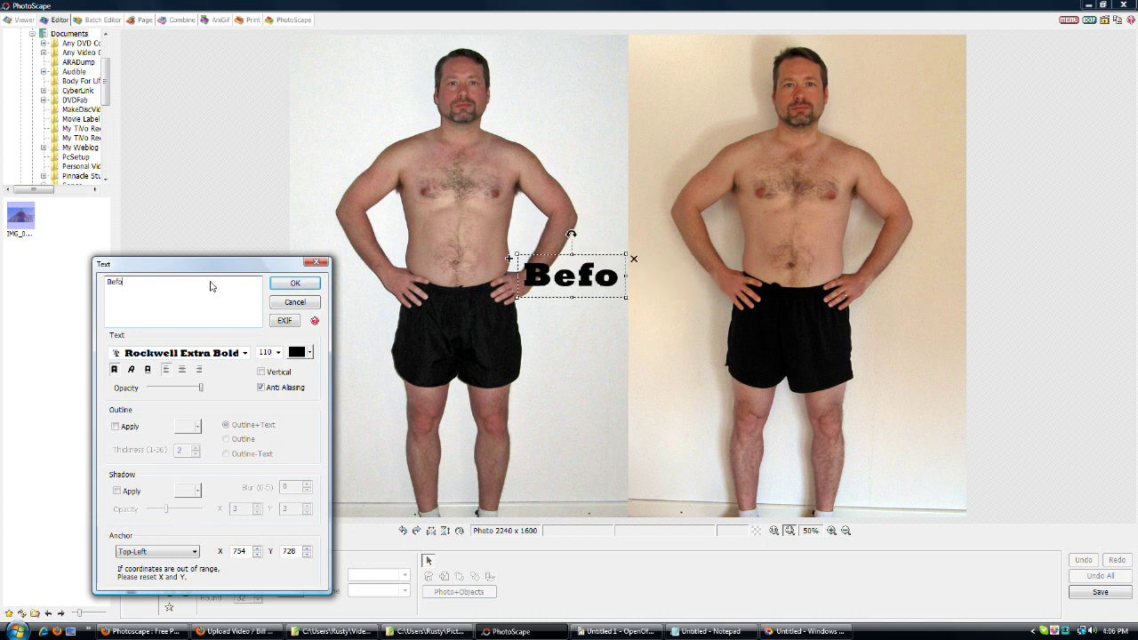
type("ere")
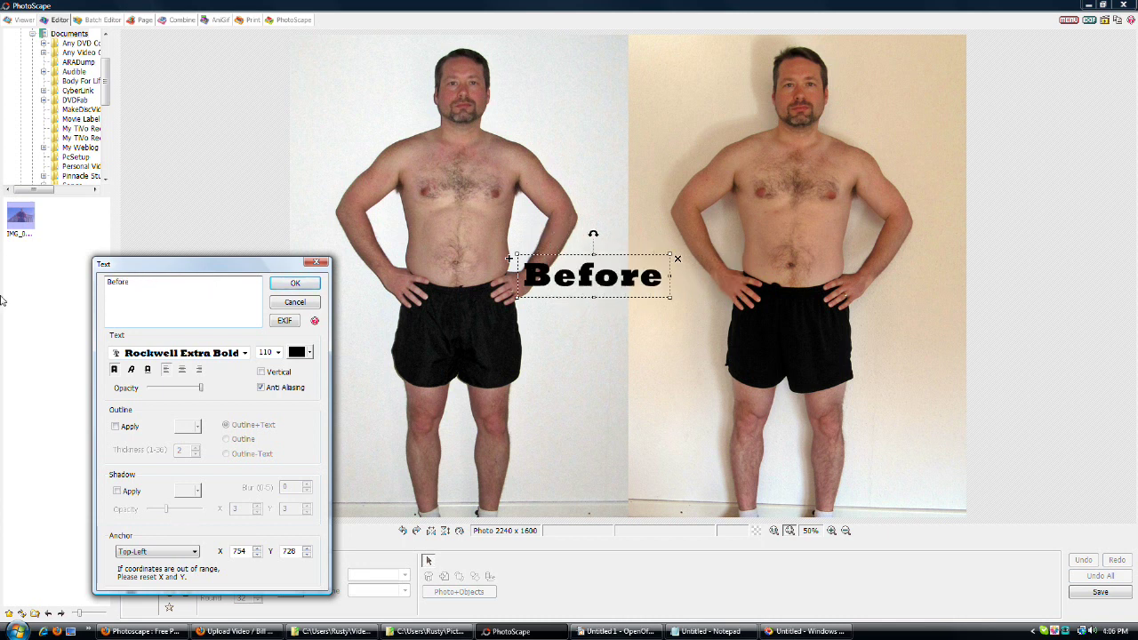
left_click(241, 355)
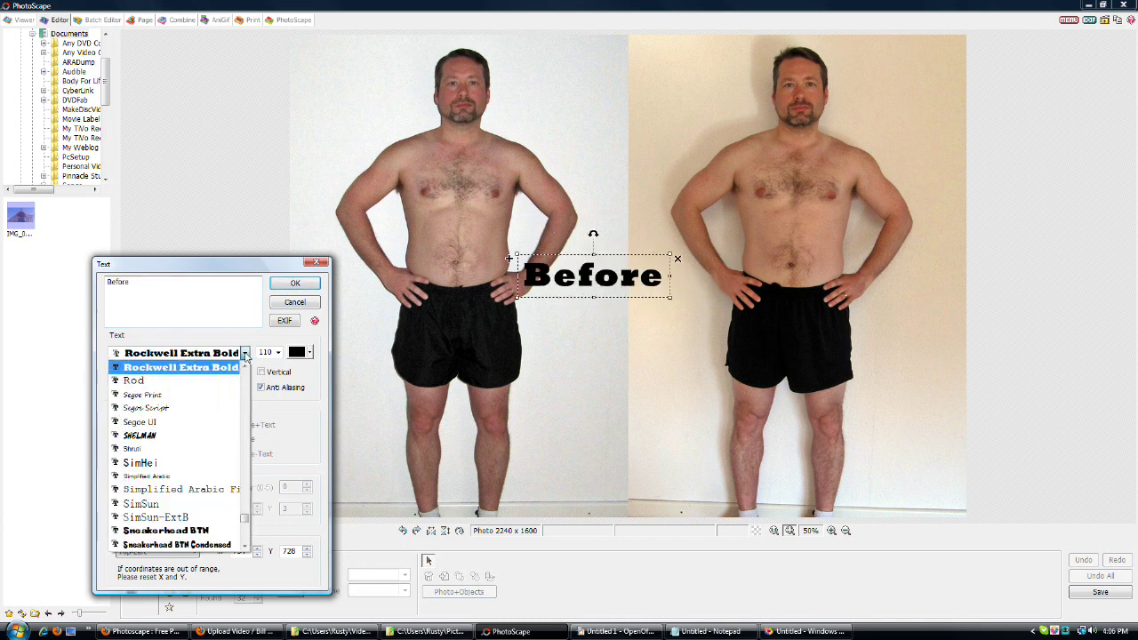
left_click(204, 265)
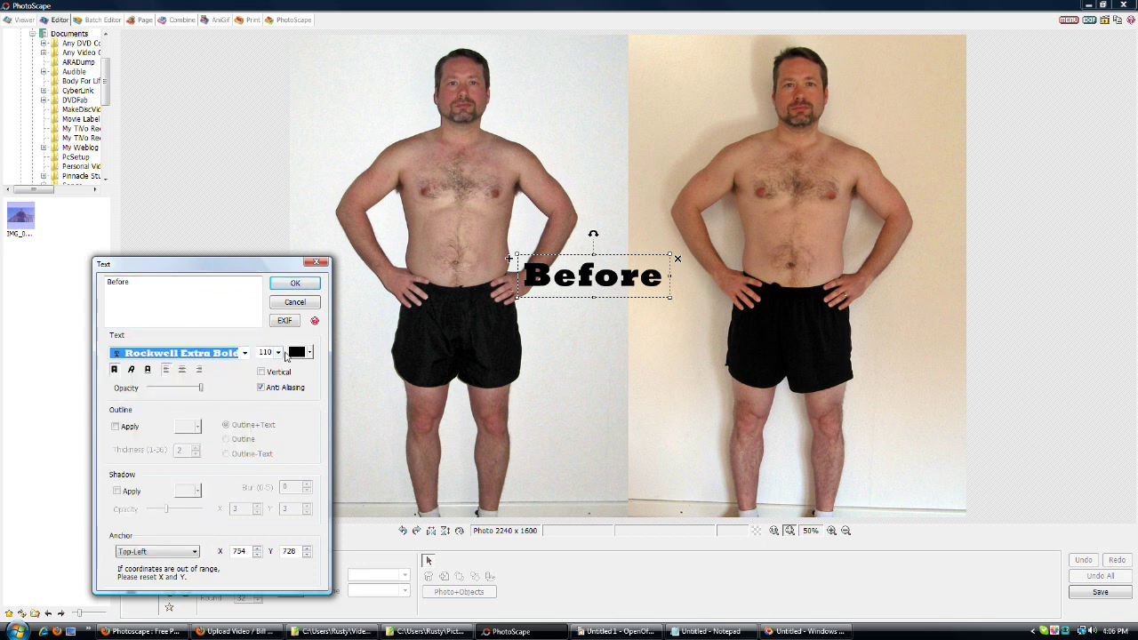
left_click(293, 282)
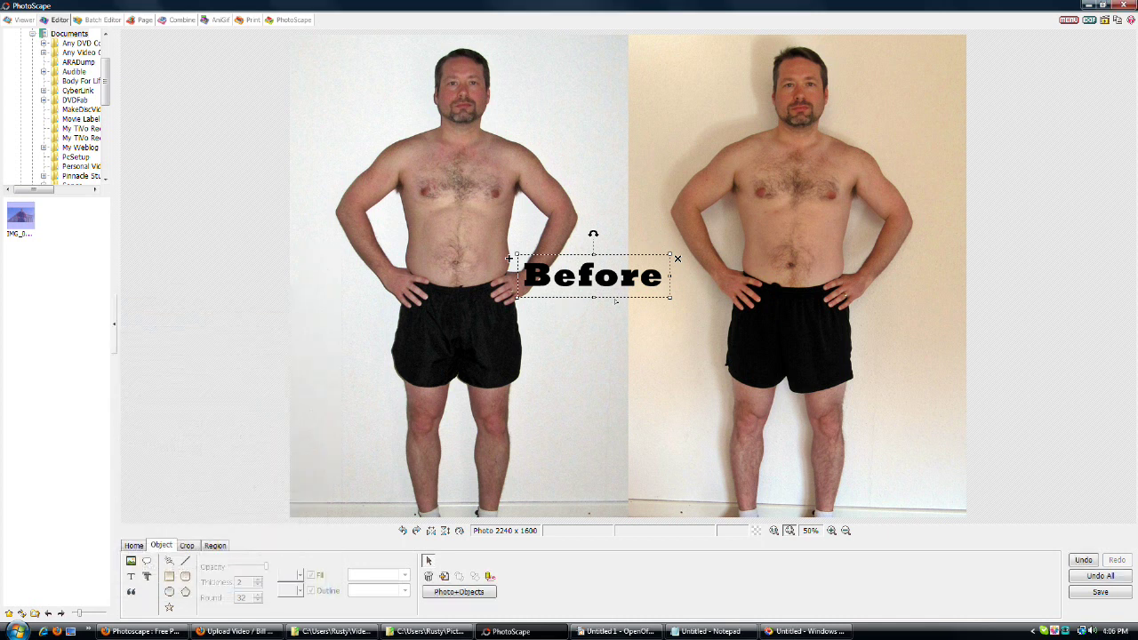
Move the Before label under the left photo and put a duplicate under the right photo.
left_click_drag(599, 274, 458, 476)
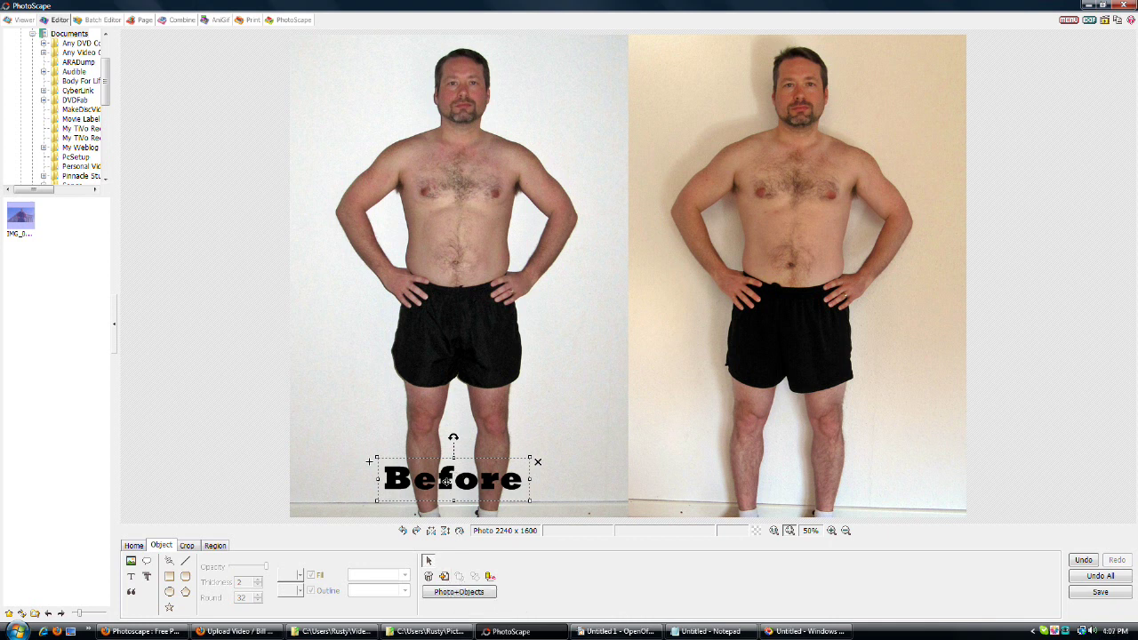
left_click(444, 577)
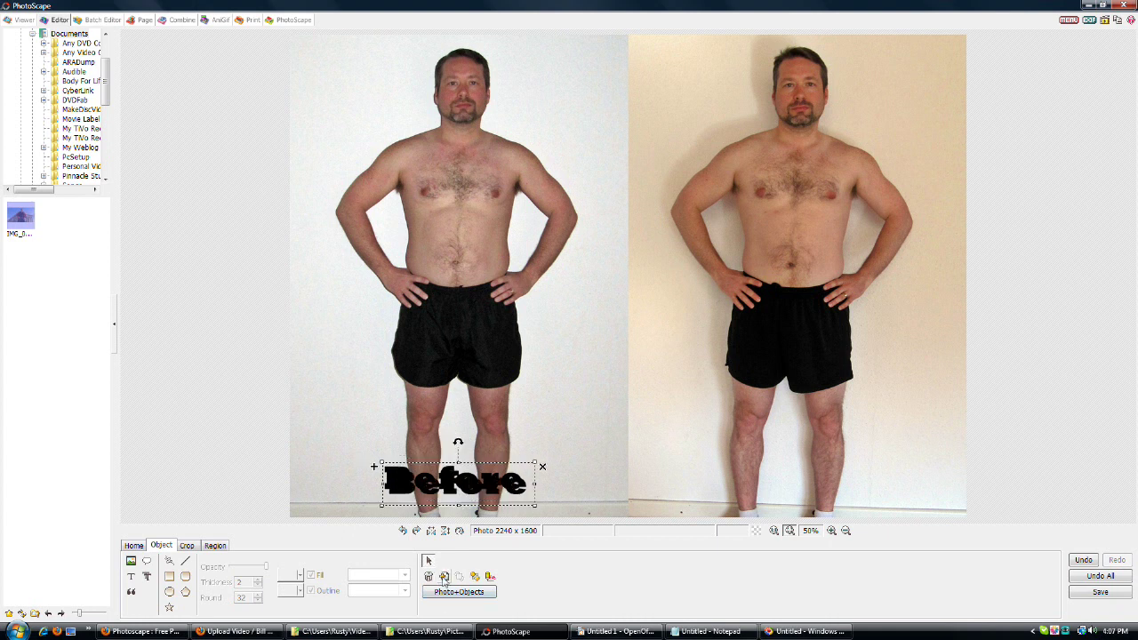
left_click_drag(457, 481, 763, 480)
Change the duplicated label's text to 'After Wk 8'.
right_click(764, 480)
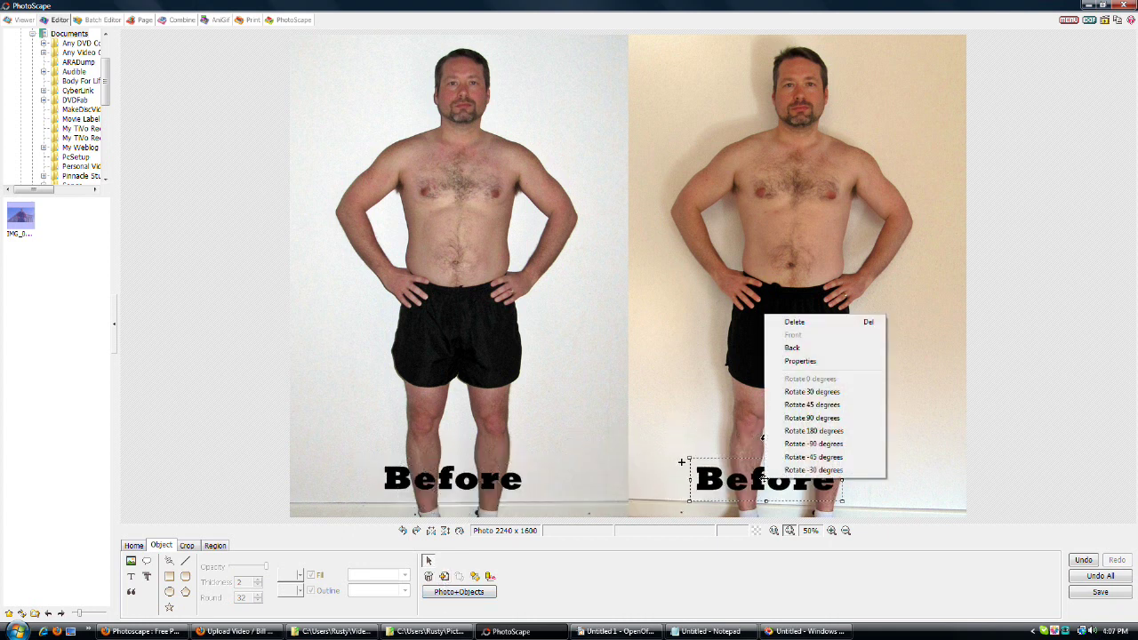
left_click(804, 367)
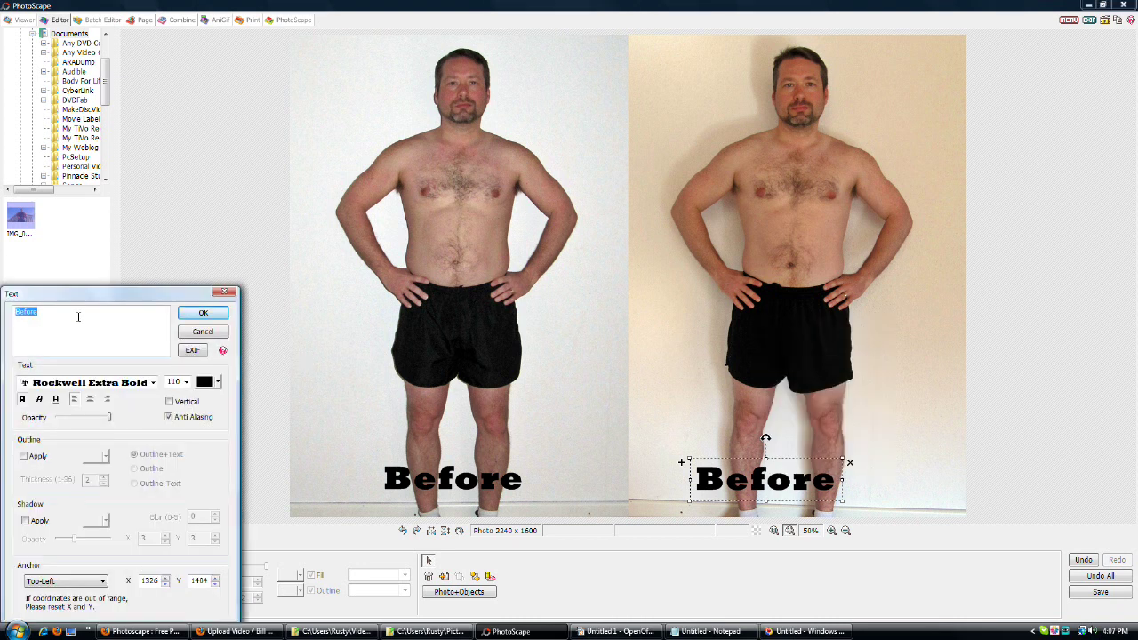
type("After")
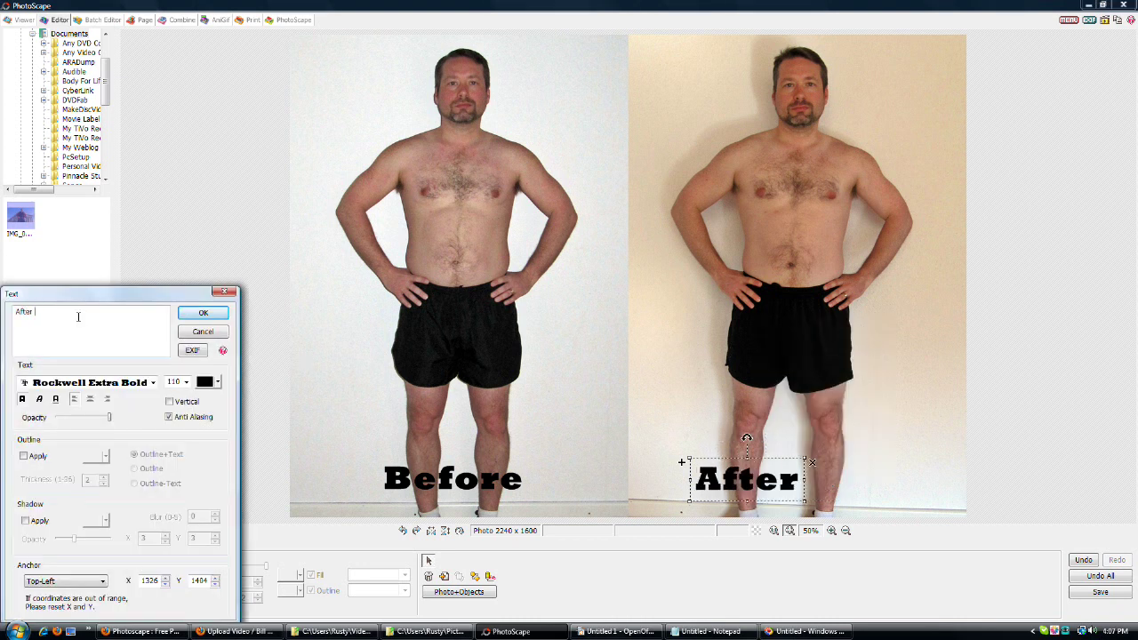
type(" Week ")
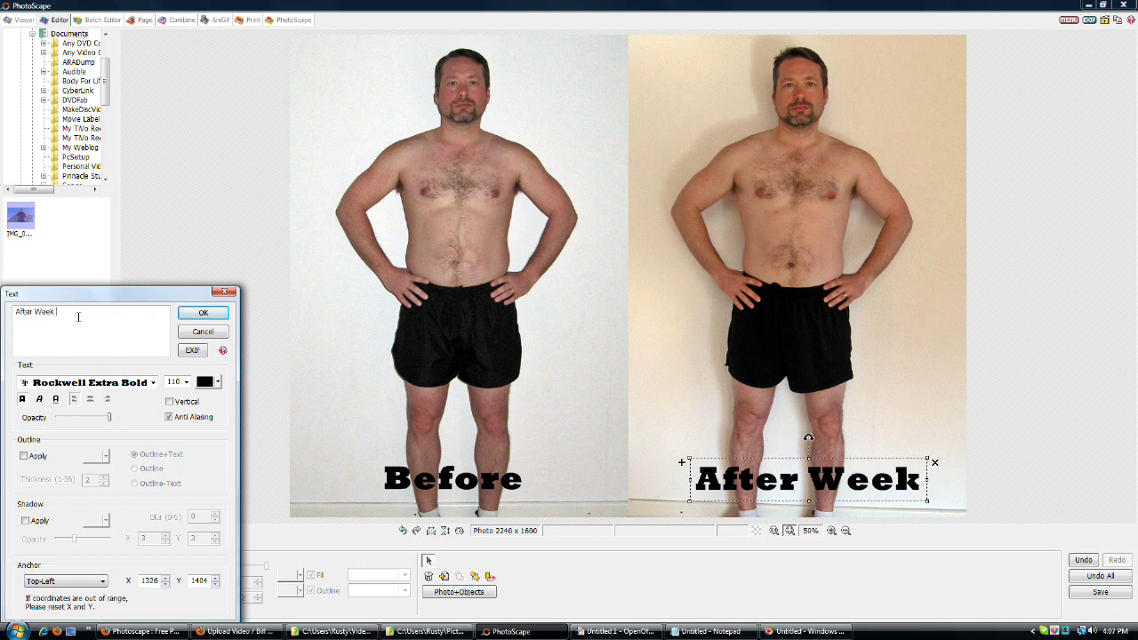
type("8")
key("BackSpace")
key("BackSpace")
key("BackSpace")
key("BackSpace")
key("BackSpace")
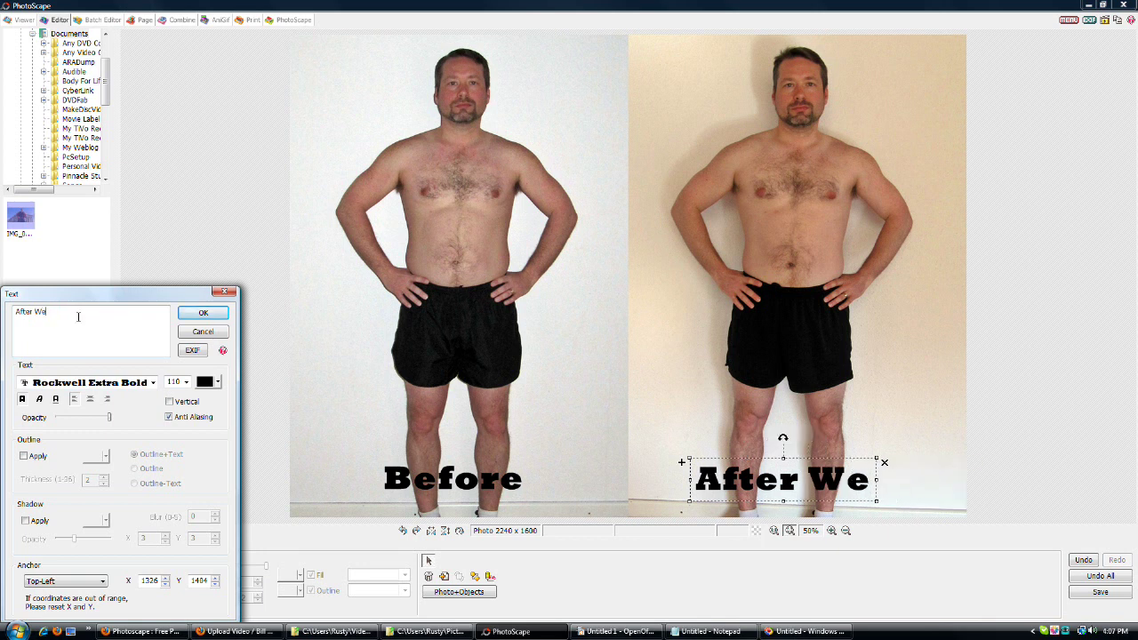
type("k 8")
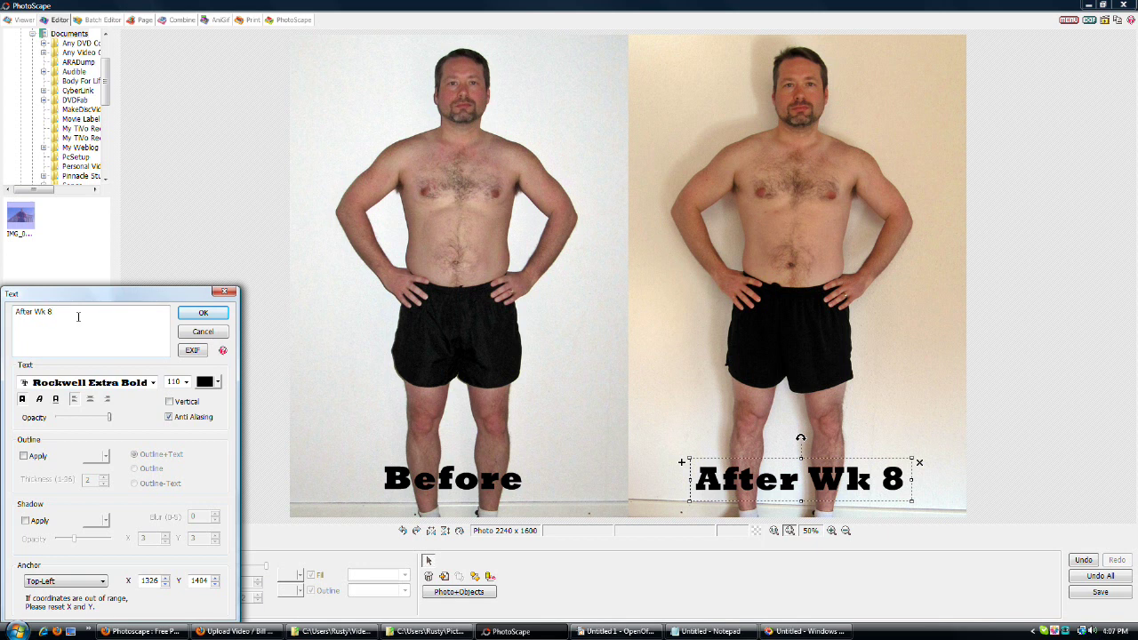
key("Return")
Apply the After Wk 8 label text, nudge the label slightly left, and choose Save As.
left_click(203, 312)
left_click_drag(807, 485, 798, 485)
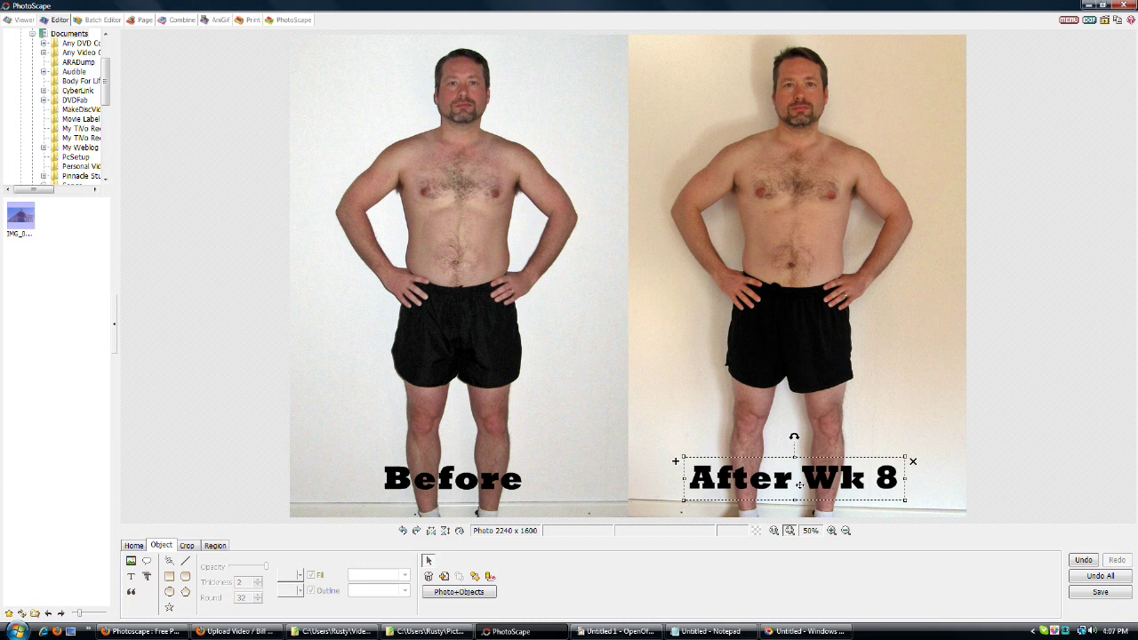
left_click(1107, 593)
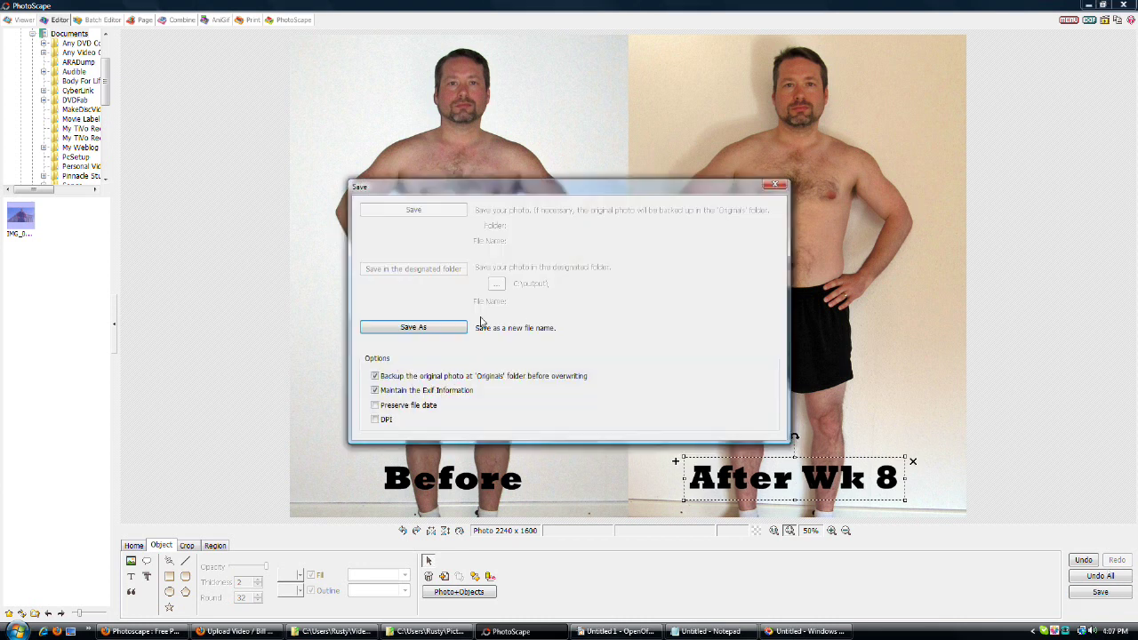
left_click(461, 327)
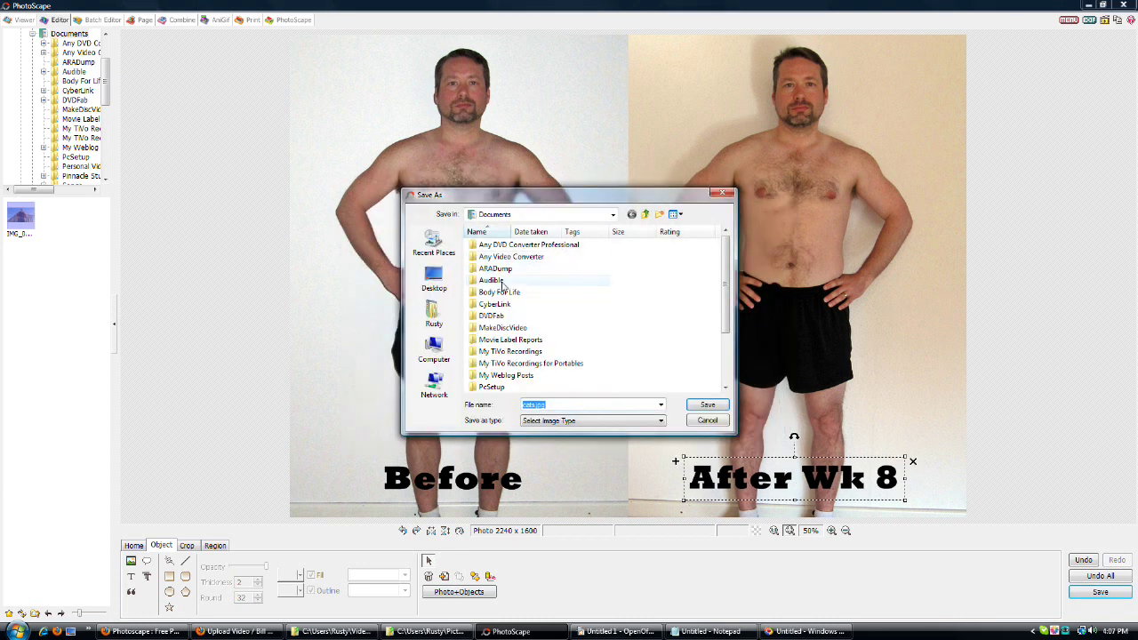
Save the image as Week 8 Front.jpg in Pictures\Project at 95% JPEG quality.
left_click(434, 313)
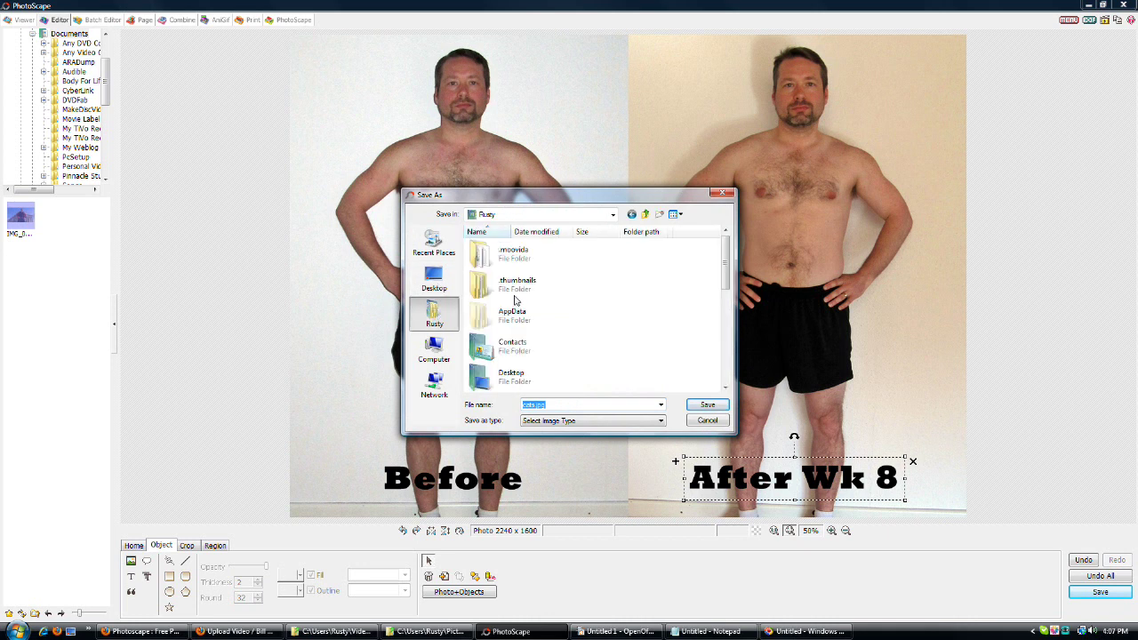
left_click(514, 307)
scroll(514, 293, "down", 3)
left_click(514, 282)
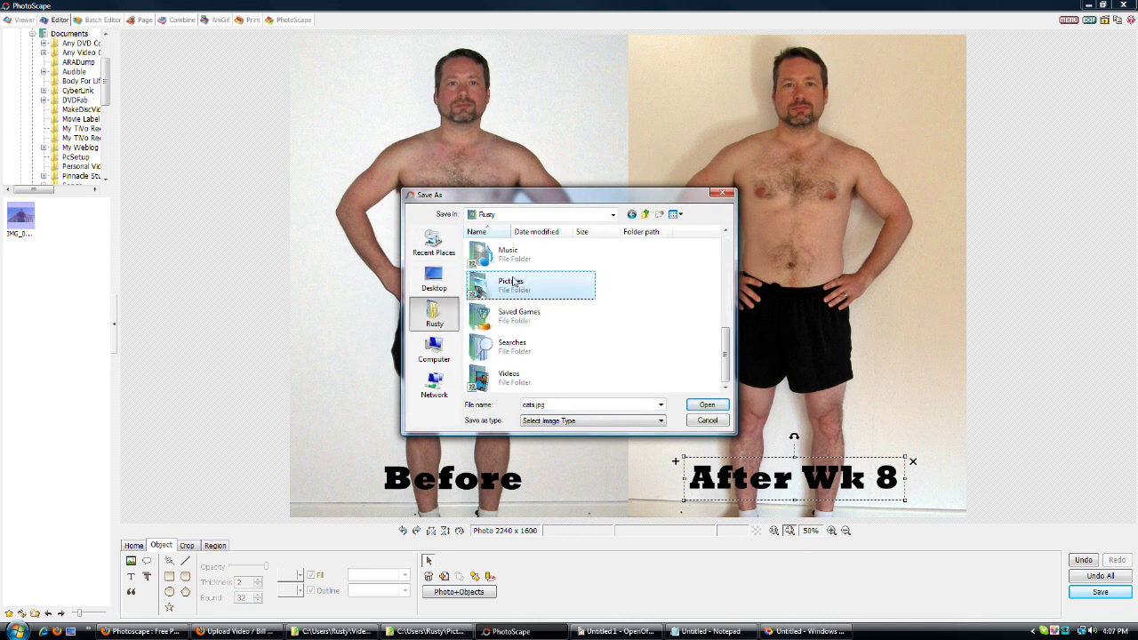
right_click(474, 289)
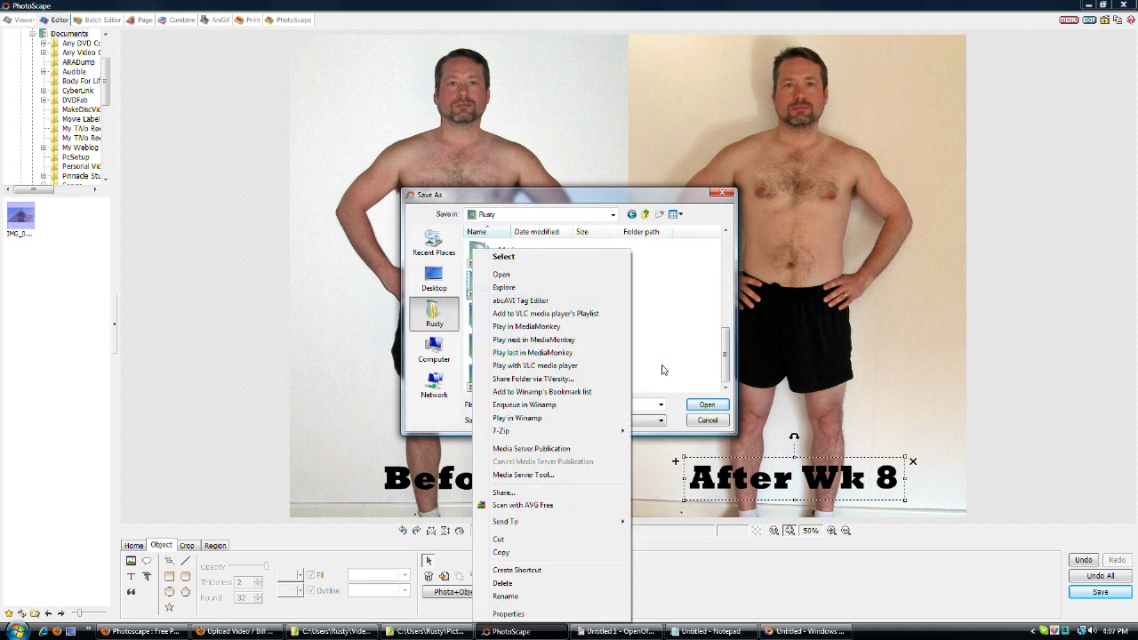
left_click(698, 403)
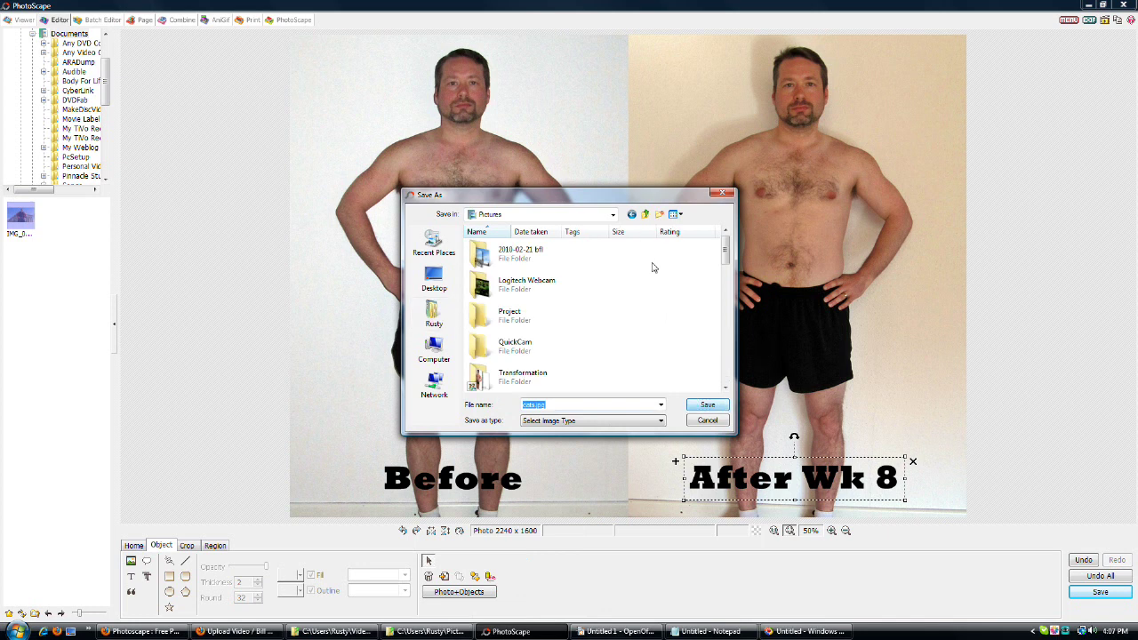
left_click(704, 405)
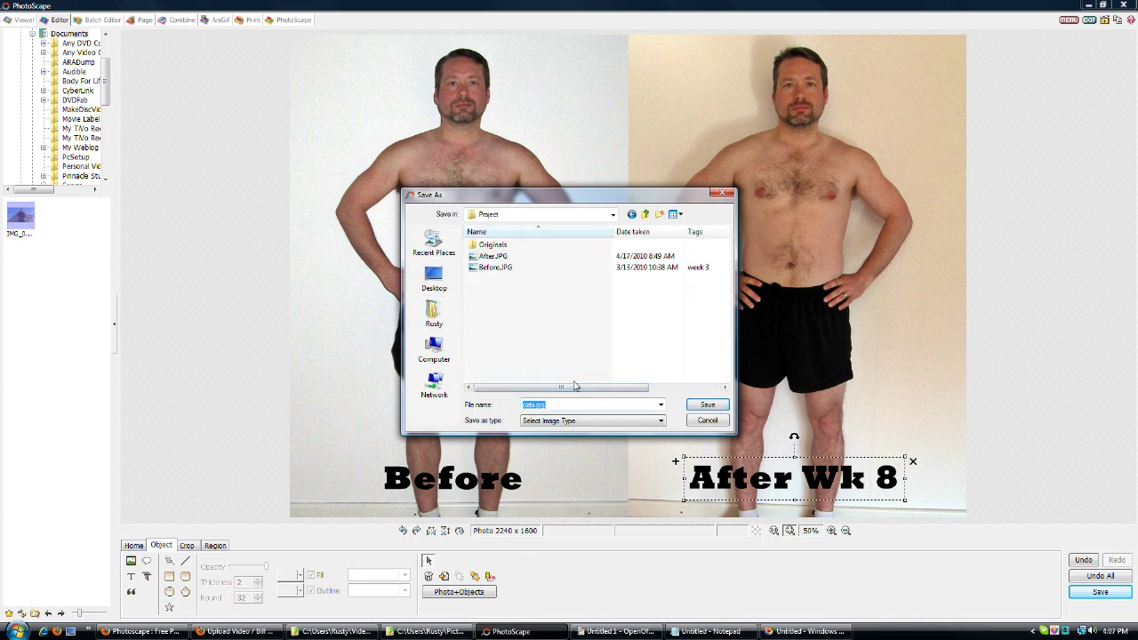
type("Weekl")
key("Return")
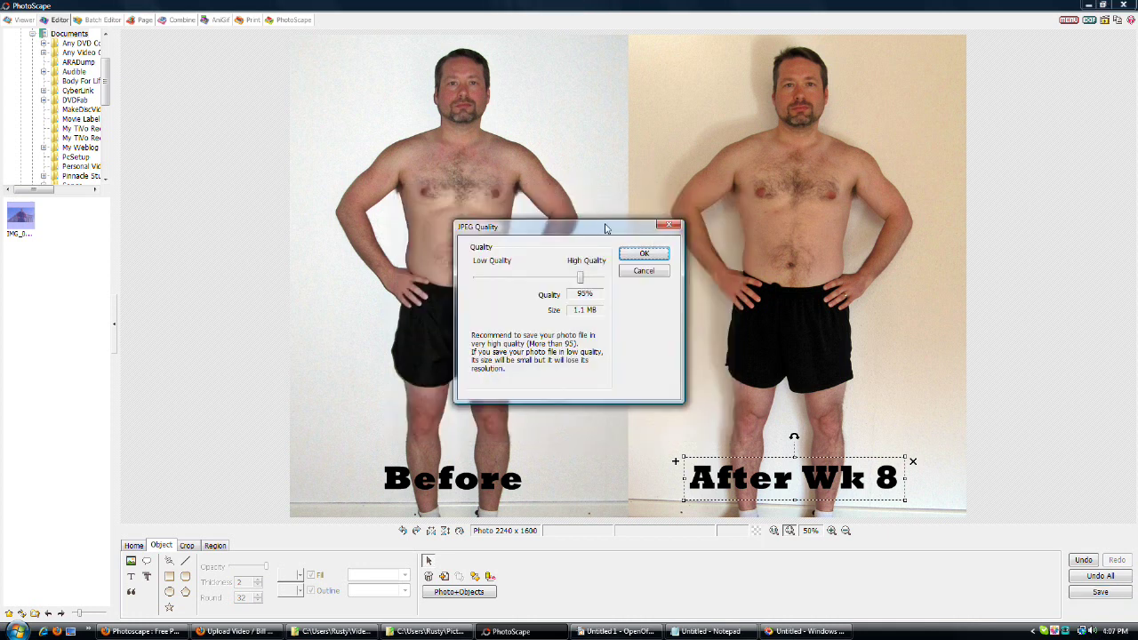
left_click(639, 255)
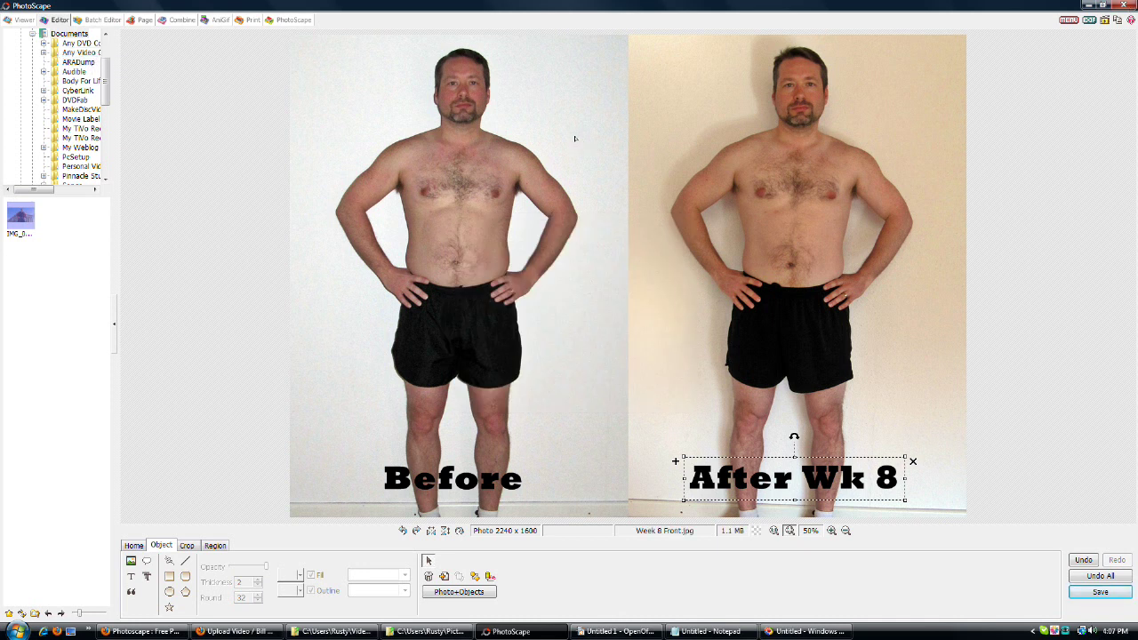
Preview Week 8 Front.jpg alongside After.JPG and Before.JPG in the Viewer's Project folder.
left_click(20, 21)
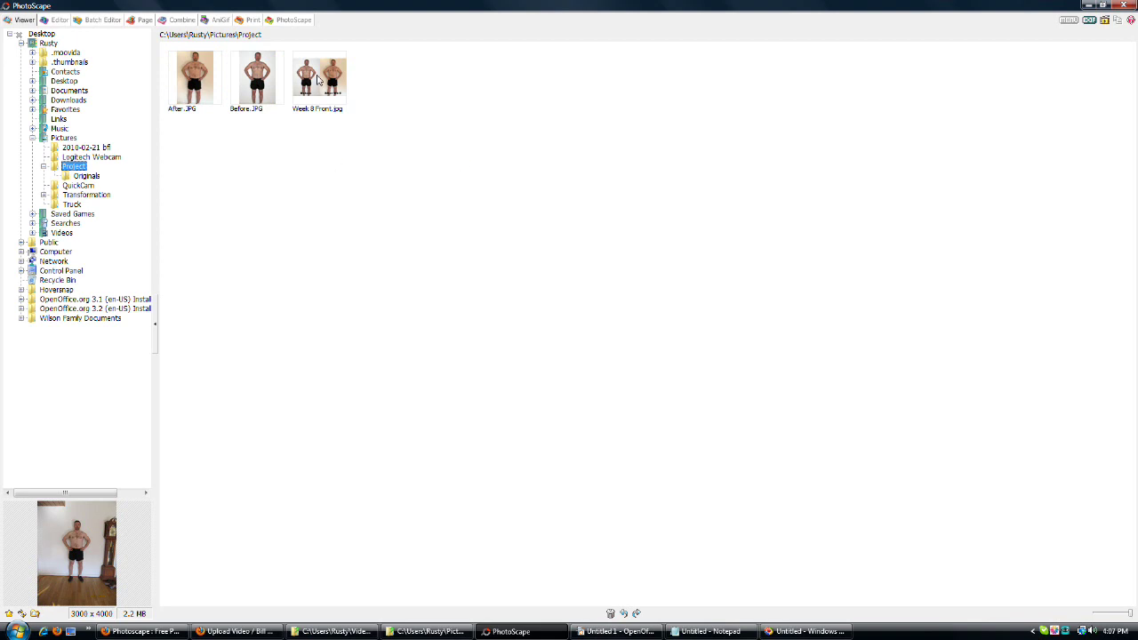
left_click(318, 81)
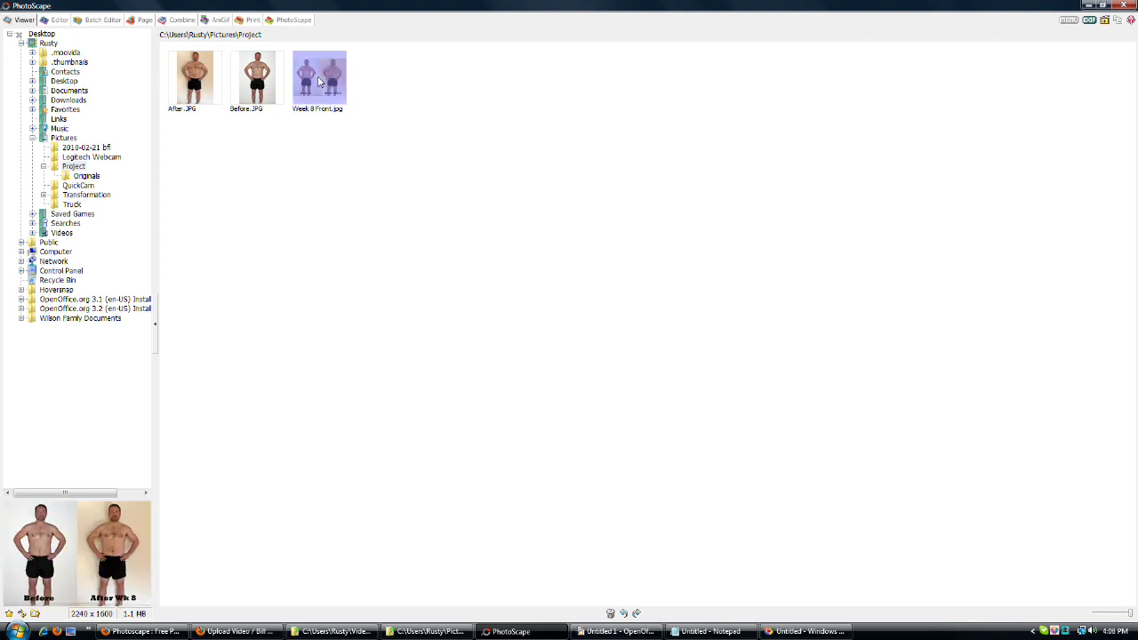
right_click(319, 81)
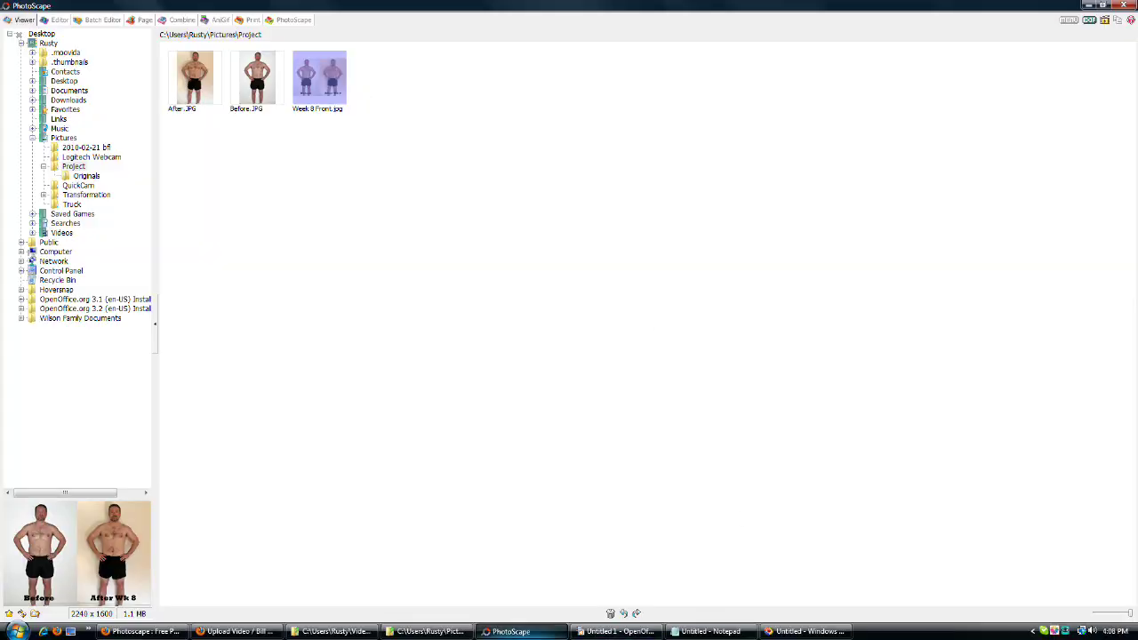
Switch back to the OpenOffice.org Impress presentation from the taskbar.
left_click(613, 631)
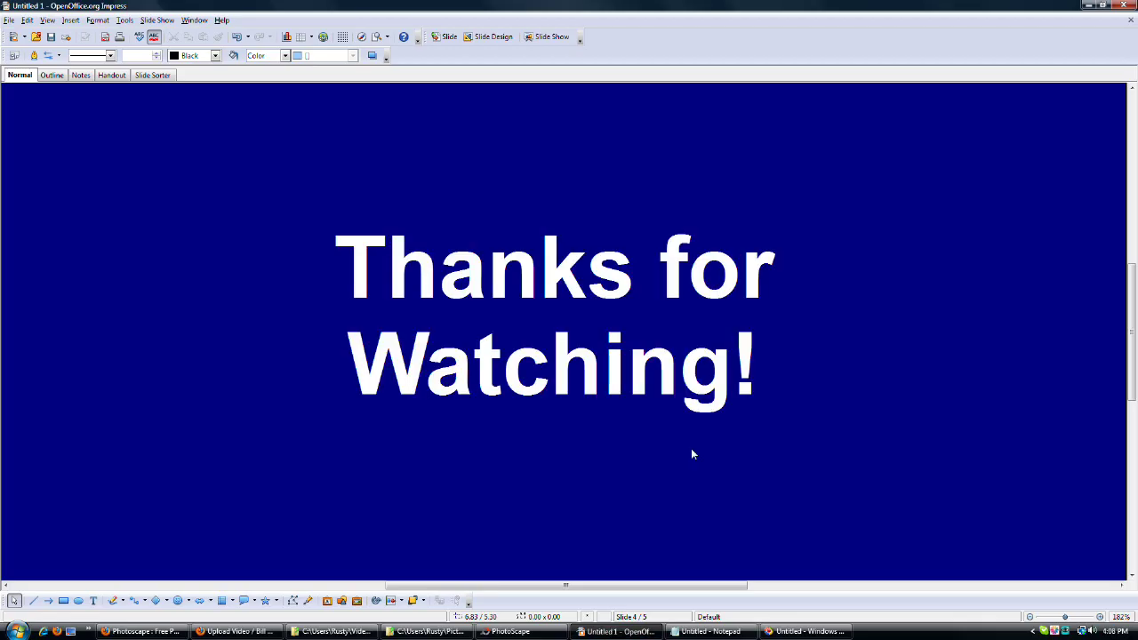